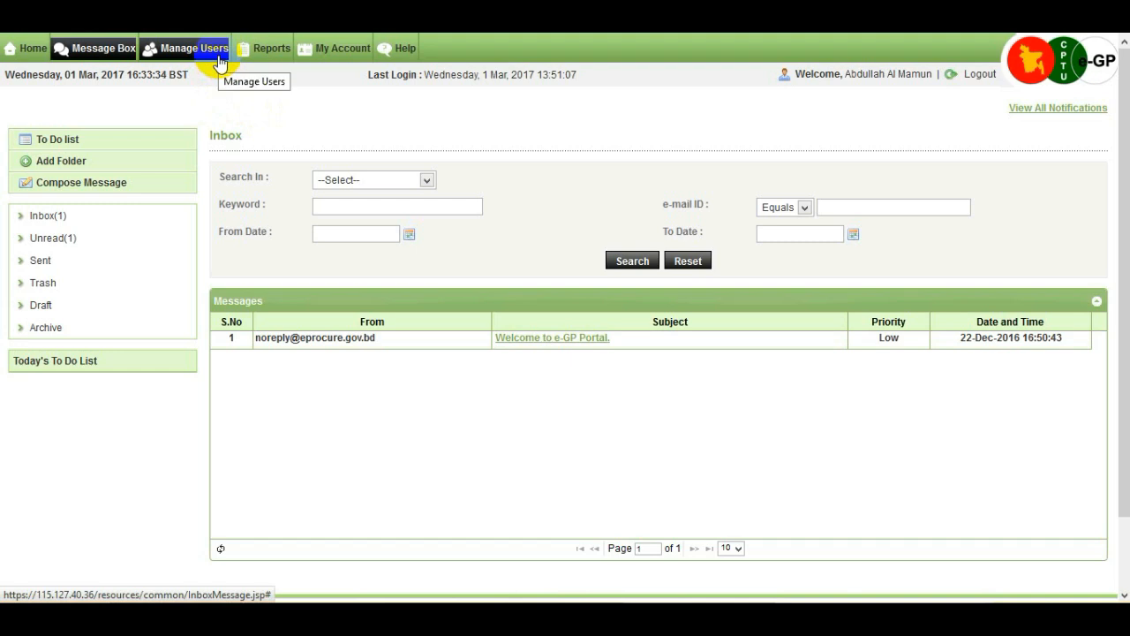
Step: Switch from the inbox to the Manage Users admin dashboard and its Government Users options
click(220, 63)
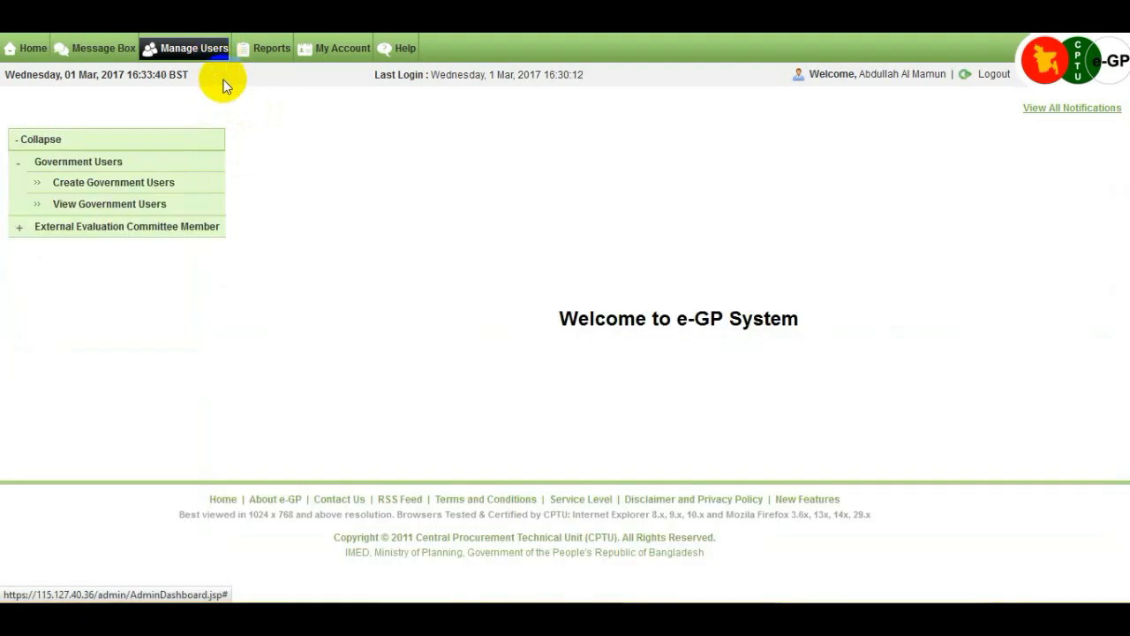
click(191, 185)
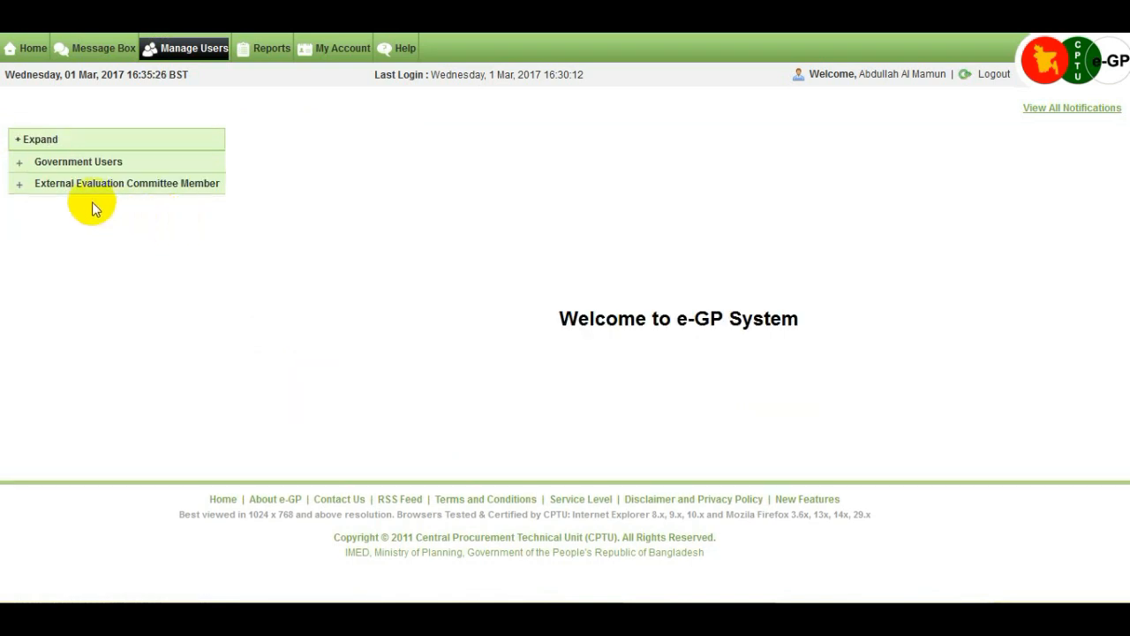
Step: Open the Create Government Users form and enter the new user's e-mail ID and password twice
click(22, 166)
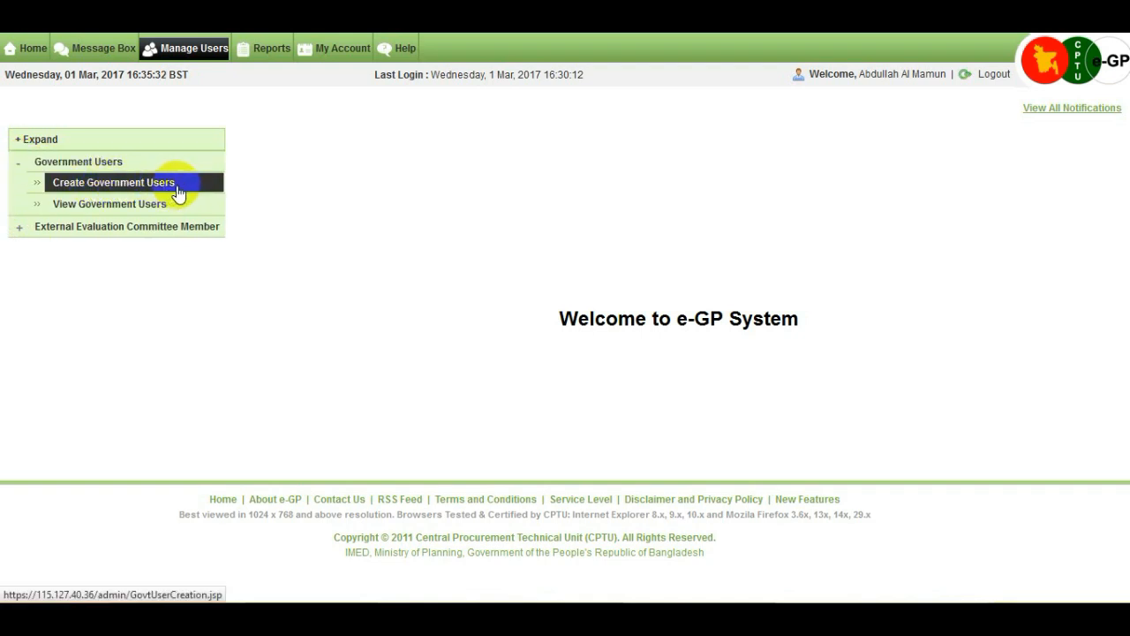
click(179, 183)
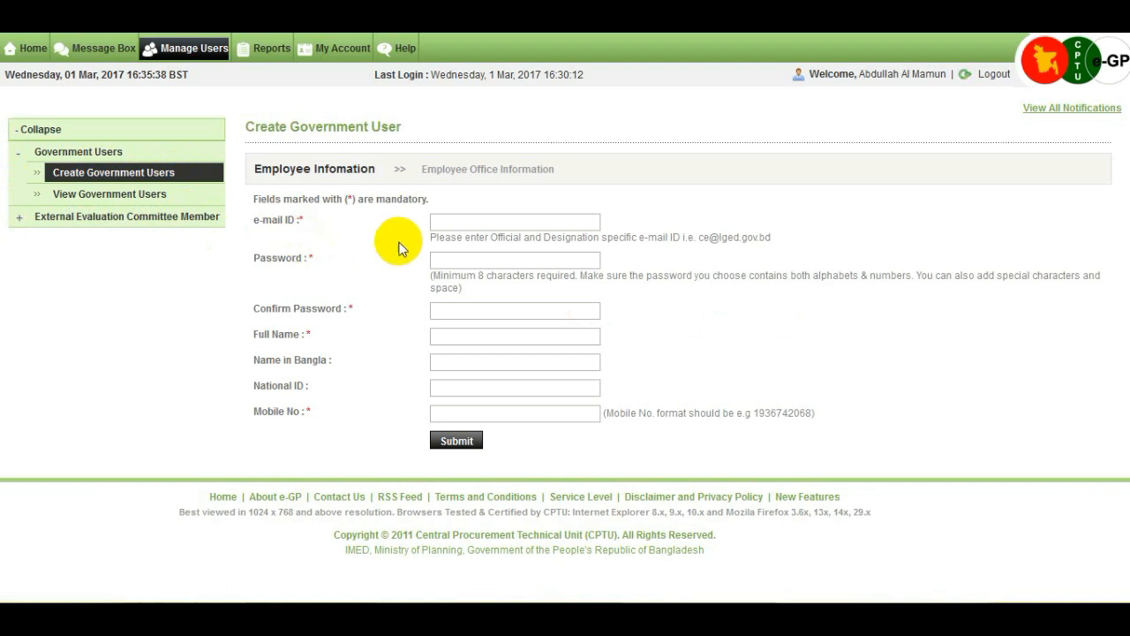
click(476, 224)
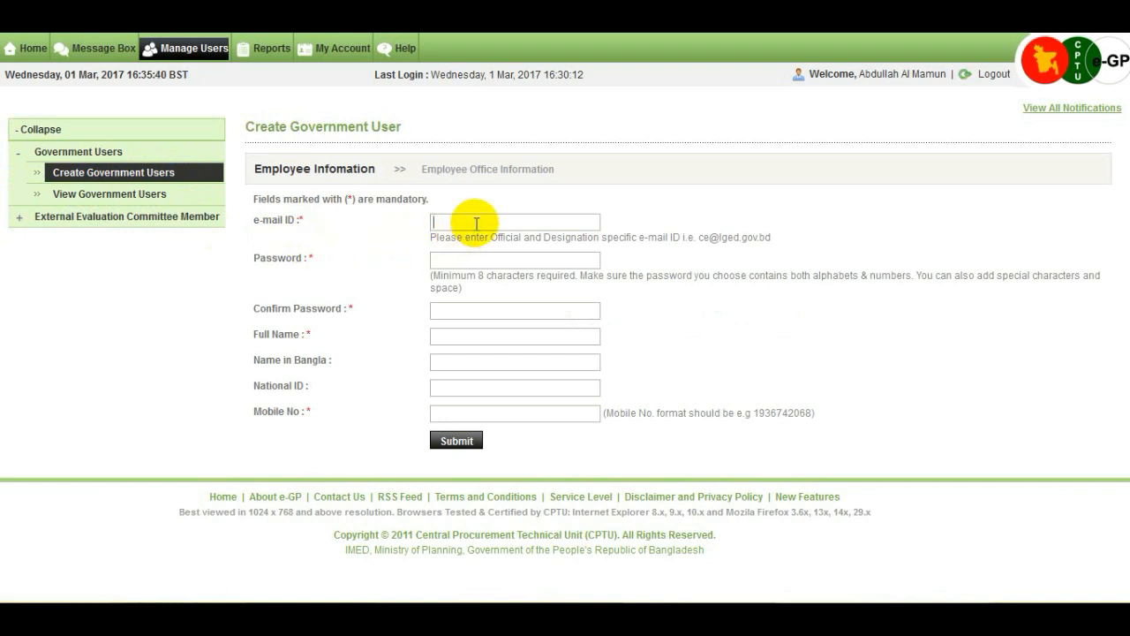
click(474, 262)
text(••)
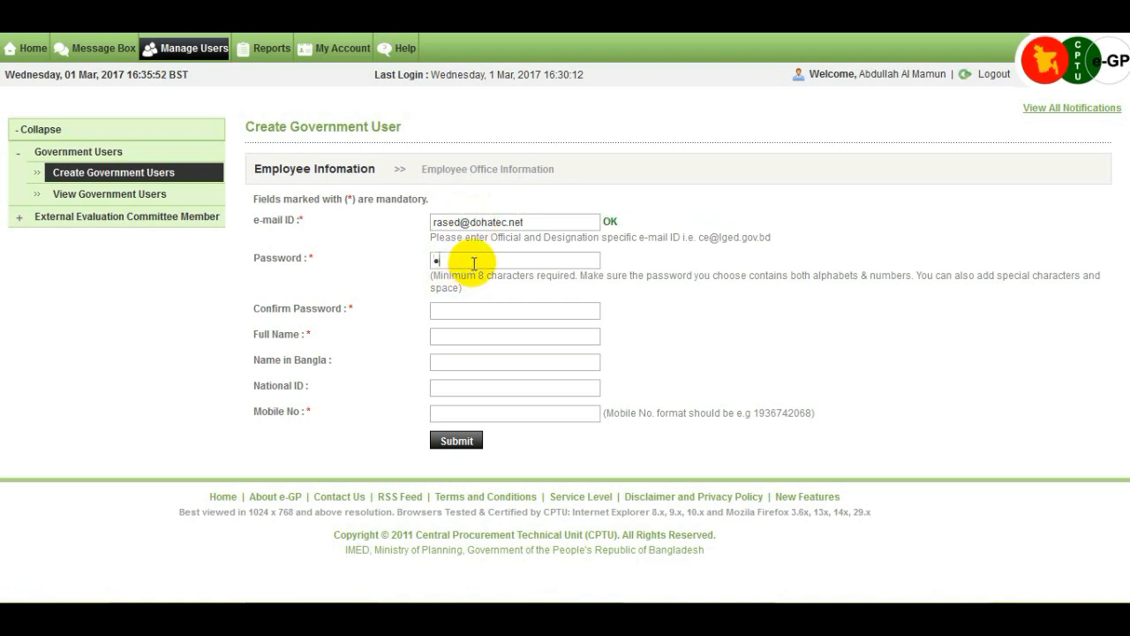
text(•••••••)
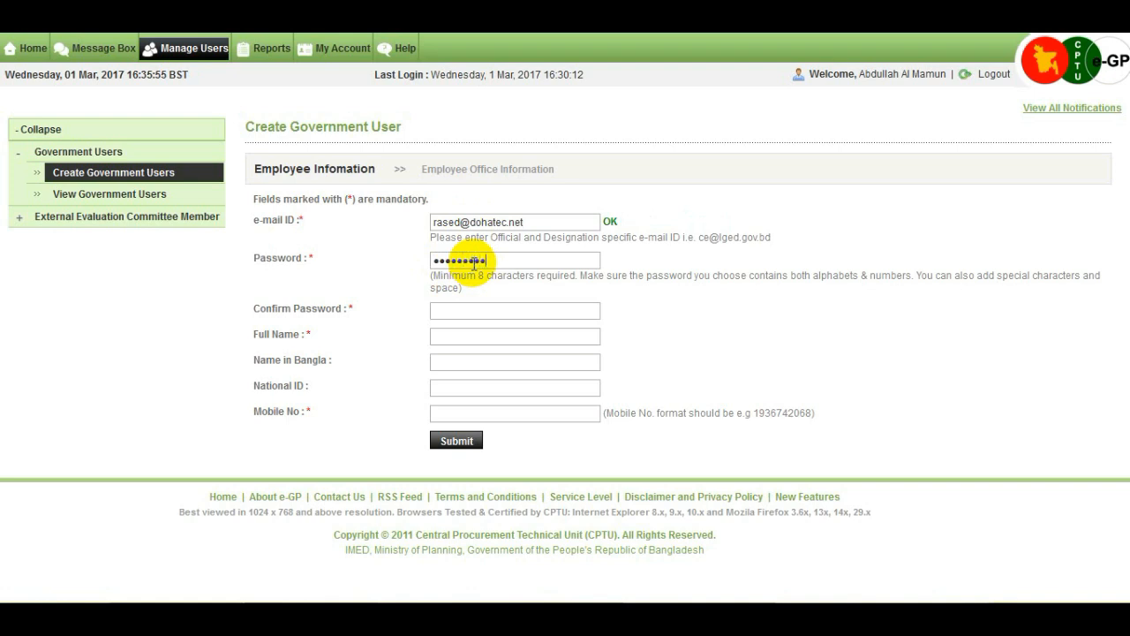
click(481, 311)
text(•••••)
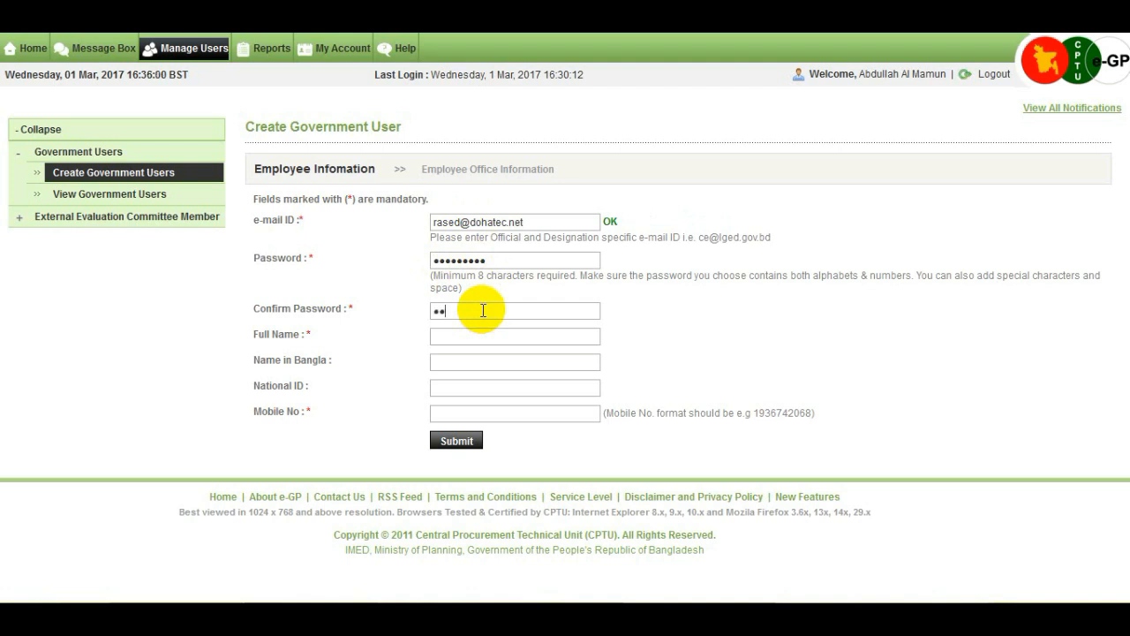
text(•••••)
Step: Enter the user's full name and mobile number, then submit the employee details
click(458, 337)
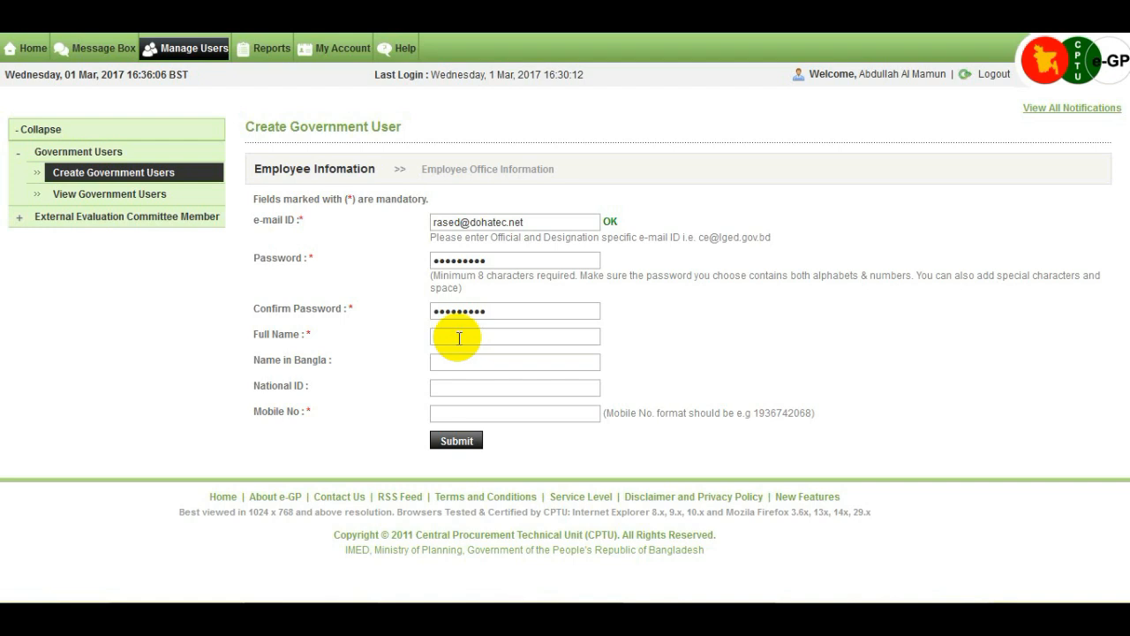
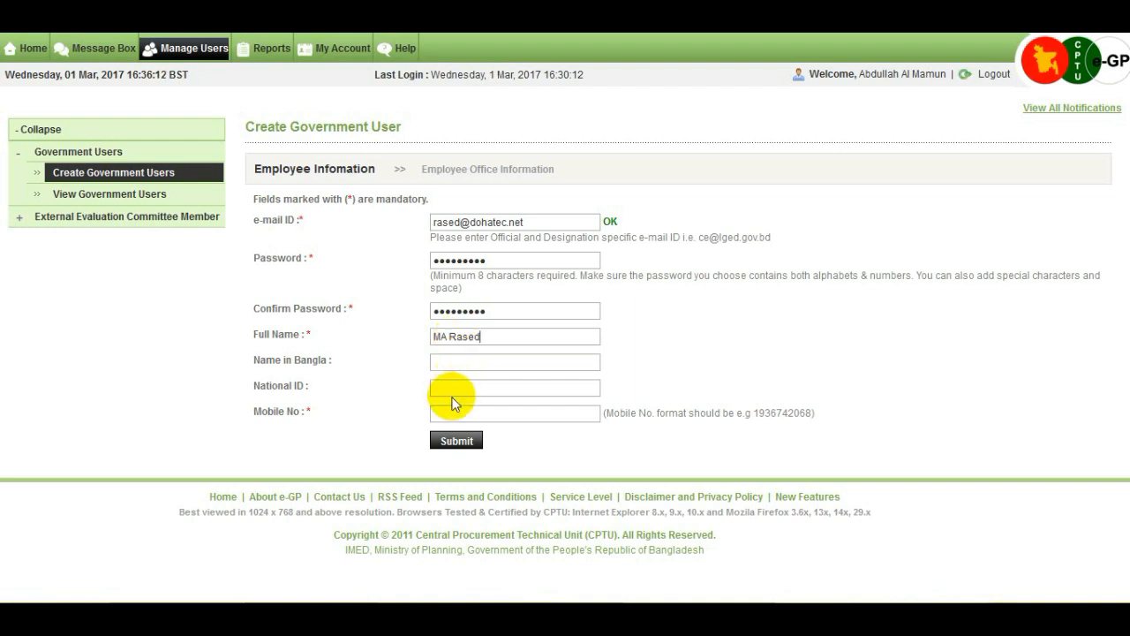
click(472, 415)
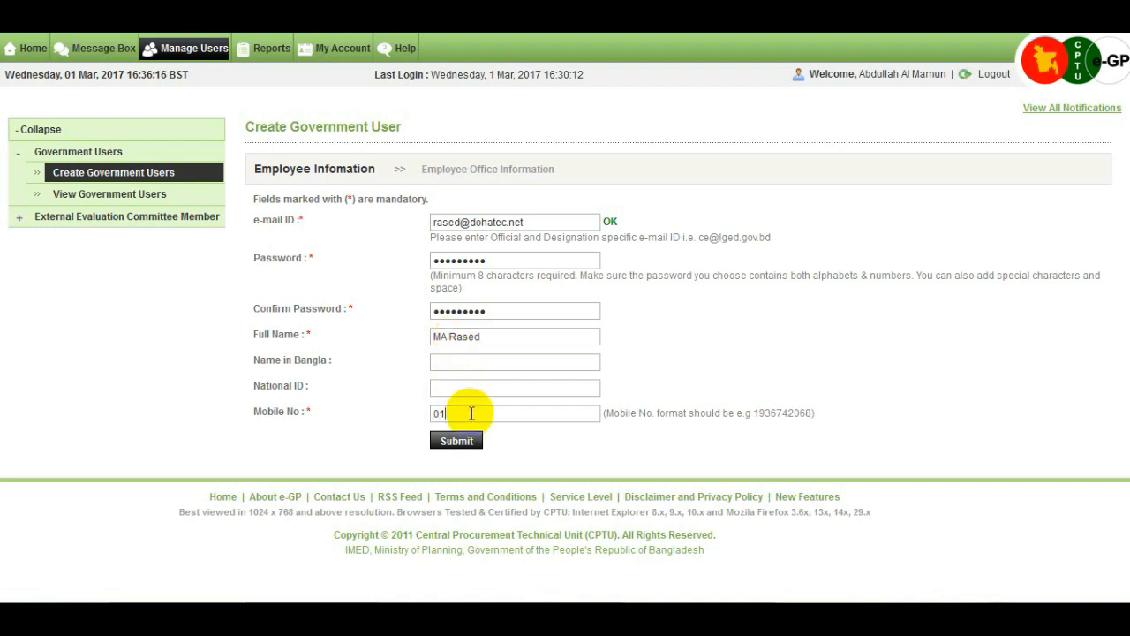
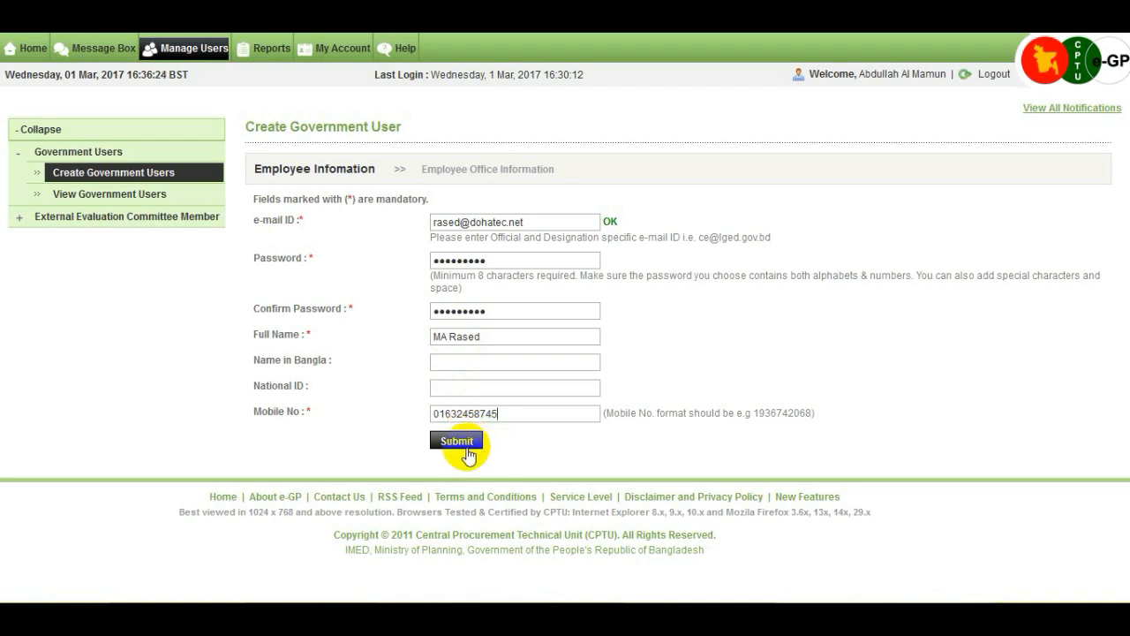
click(457, 445)
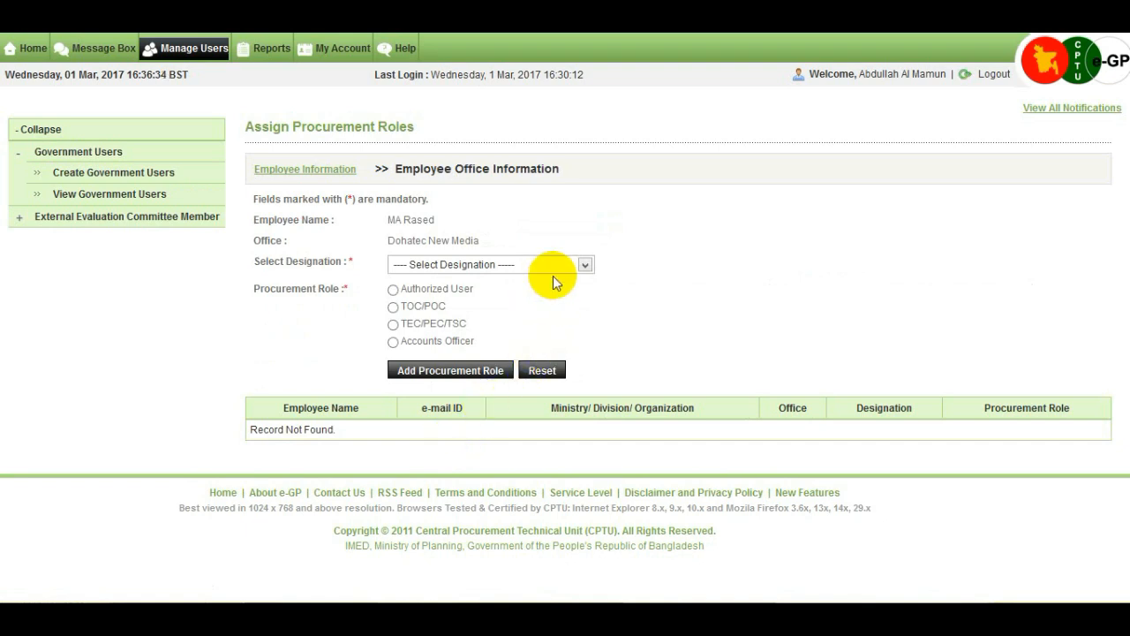
Step: Add the Civil officer designation with TOC/POC and TEC/PEC/TSC procurement roles
click(583, 265)
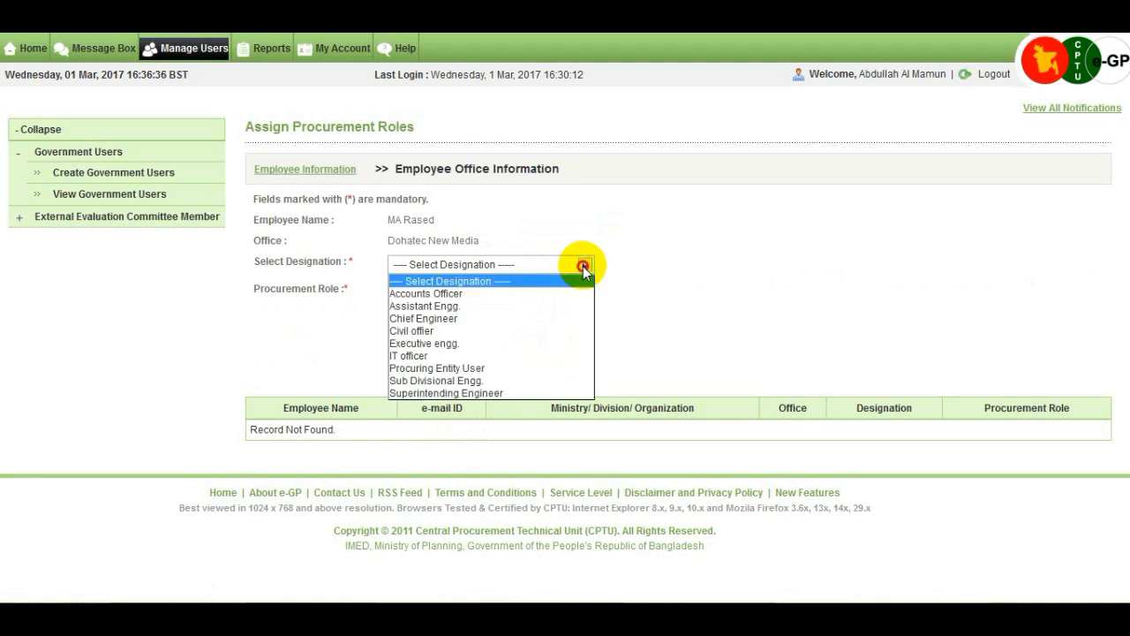
click(477, 328)
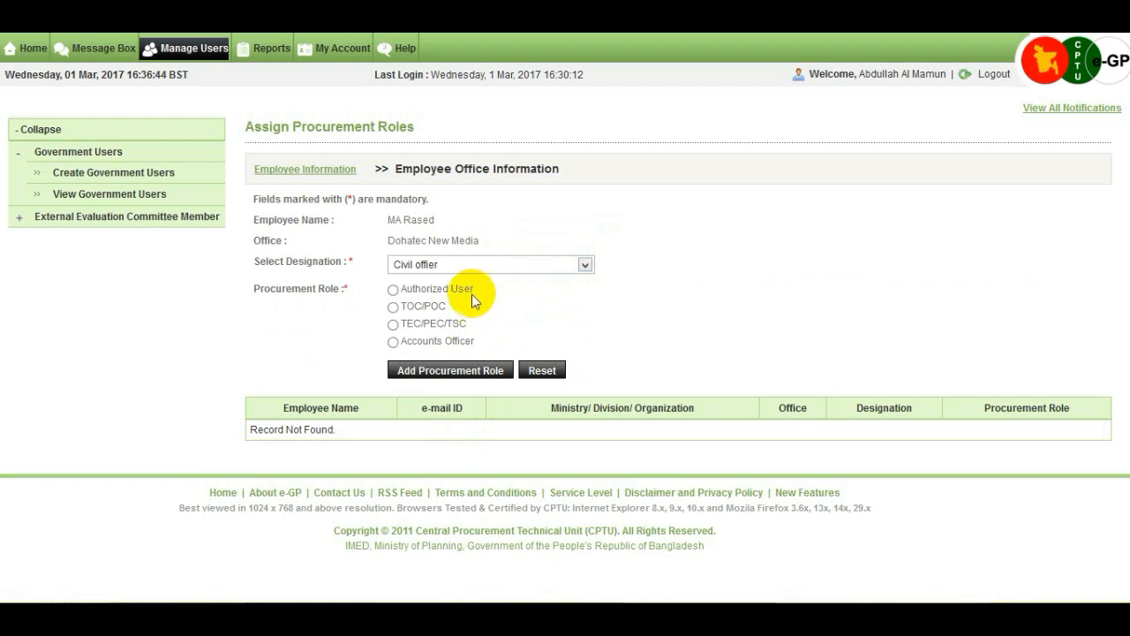
click(393, 307)
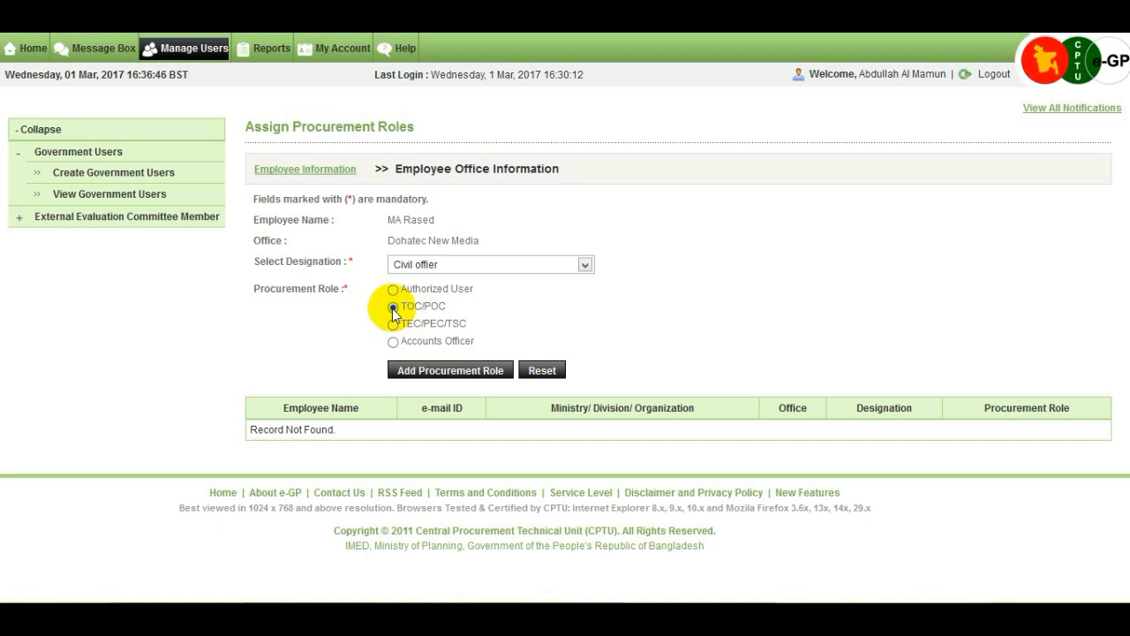
click(393, 324)
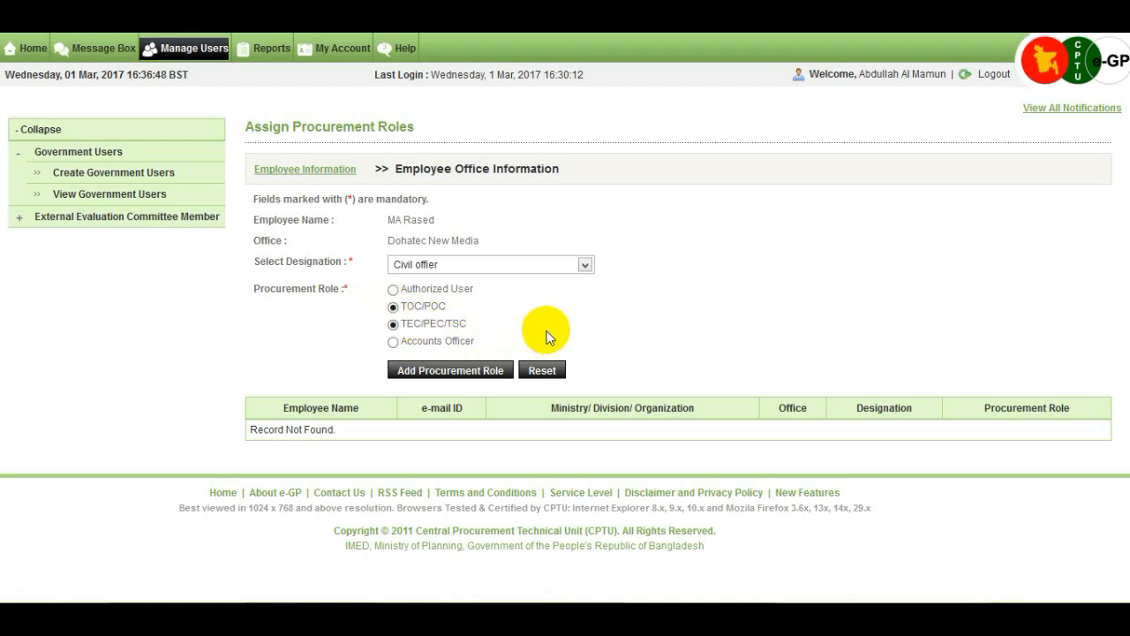
click(489, 378)
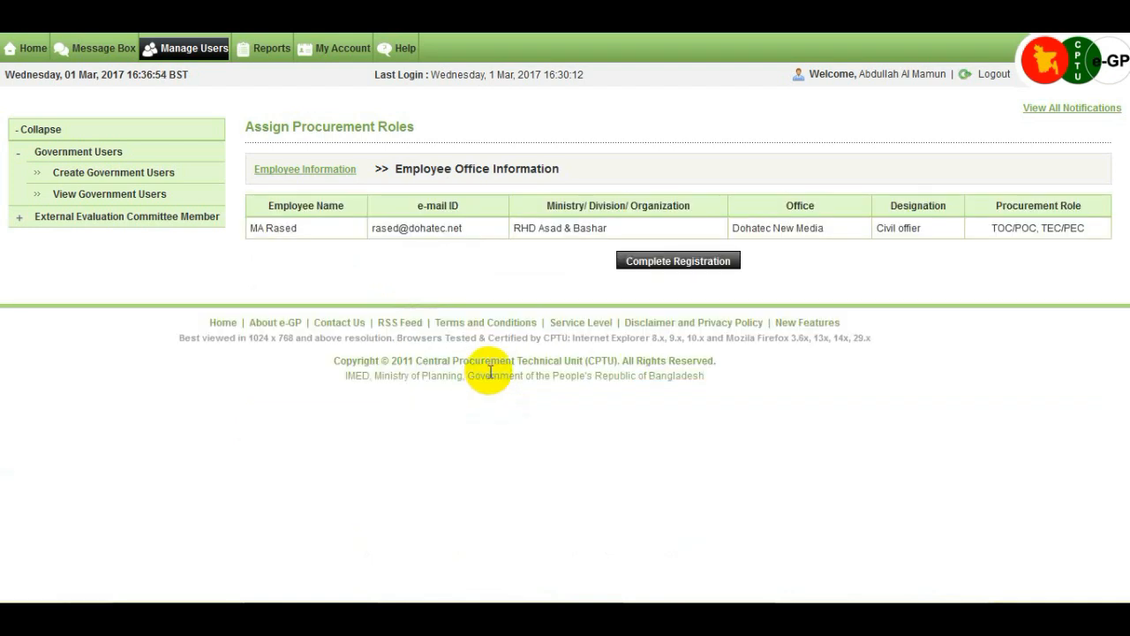
Step: Complete the registration so the new account is listed as Complete, dated 01-Mar-2017
click(688, 263)
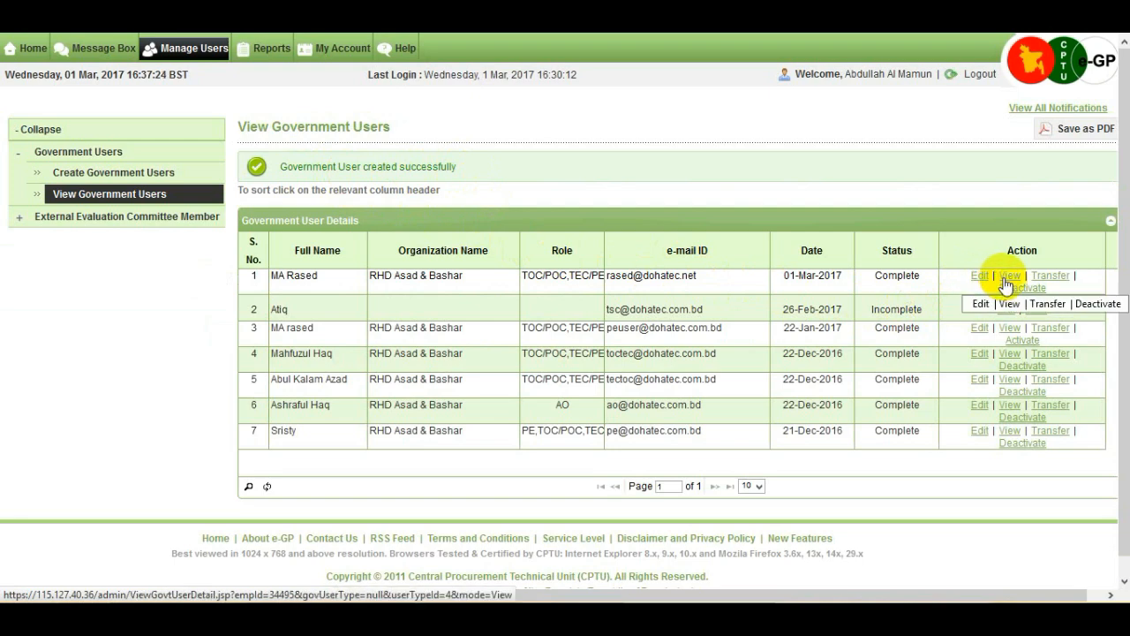
Step: Start a transfer, retrieve the replacement user's profile by e-mail, and add the comment 'transfer'
click(1068, 278)
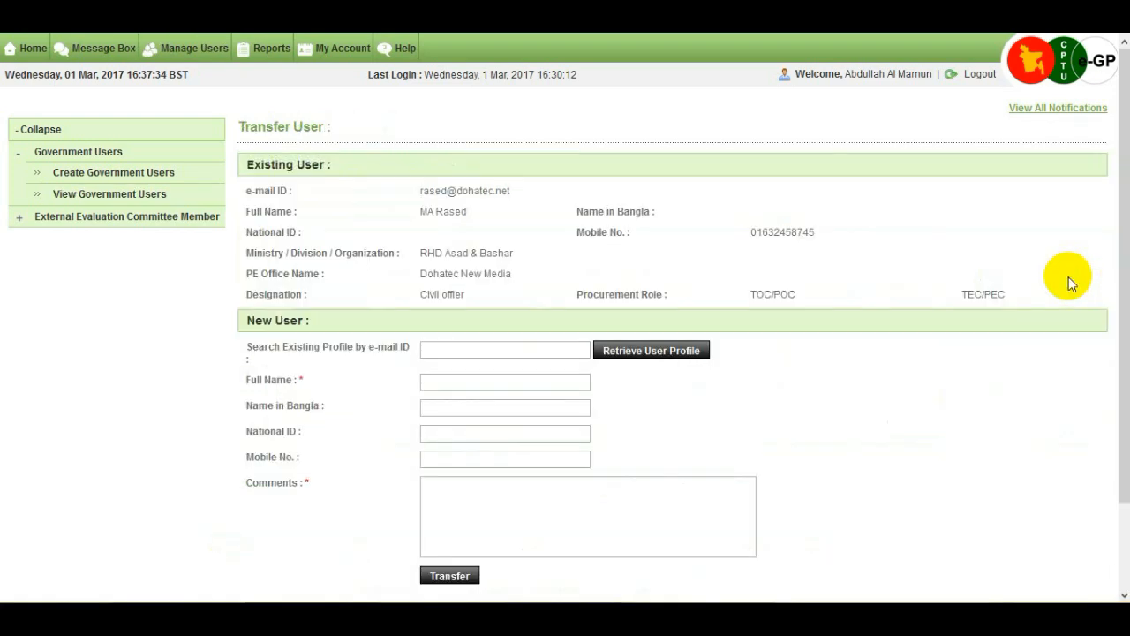
click(484, 347)
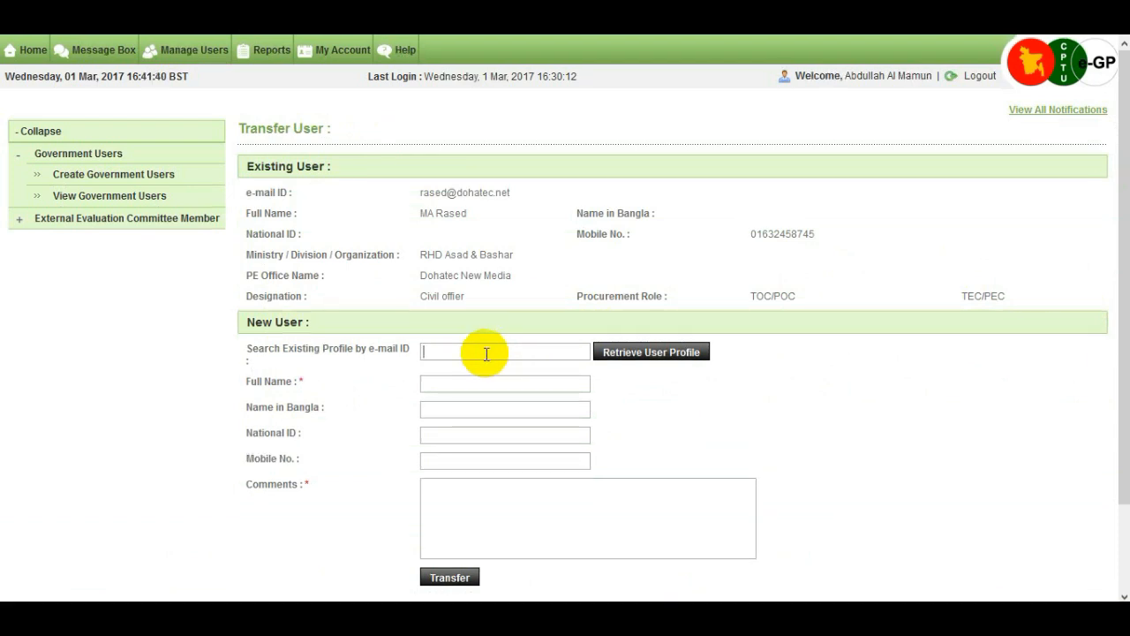
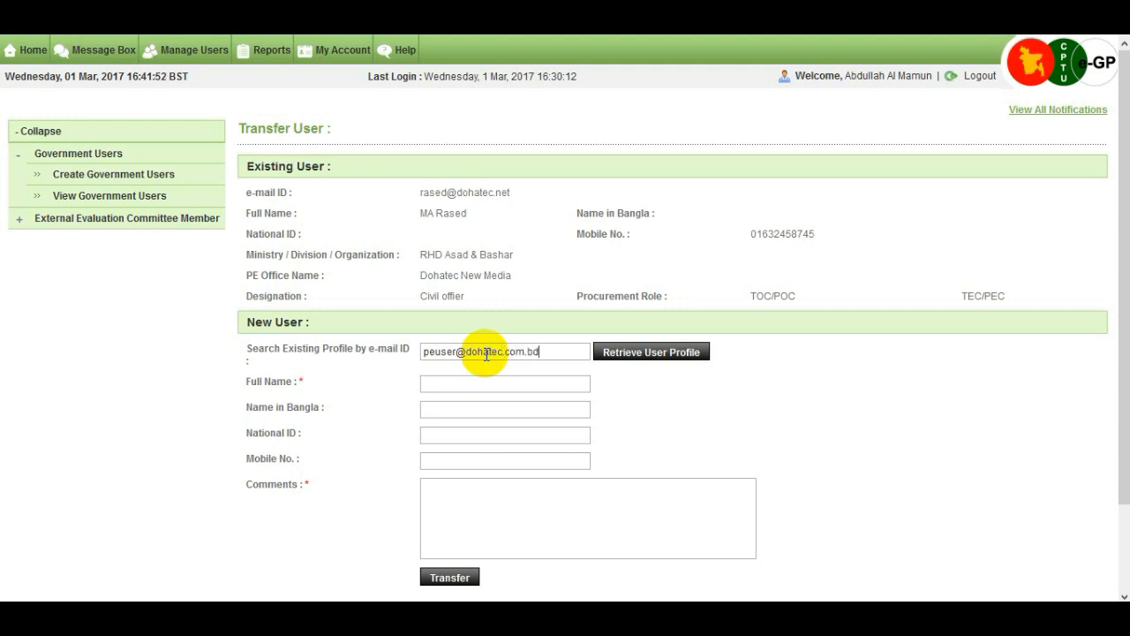
click(661, 353)
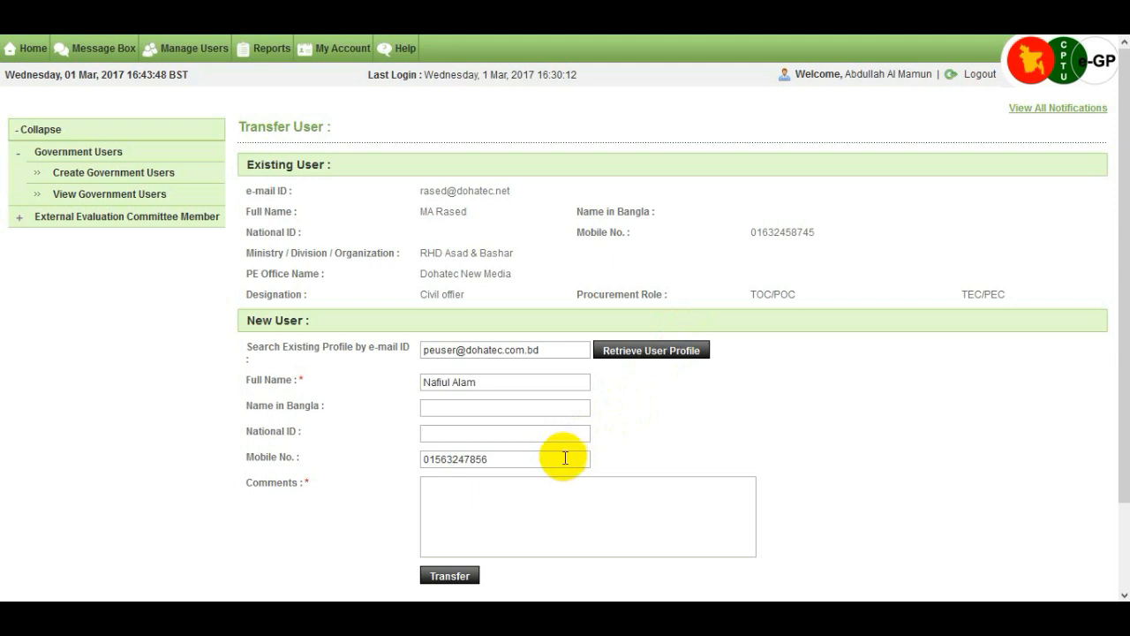
click(541, 502)
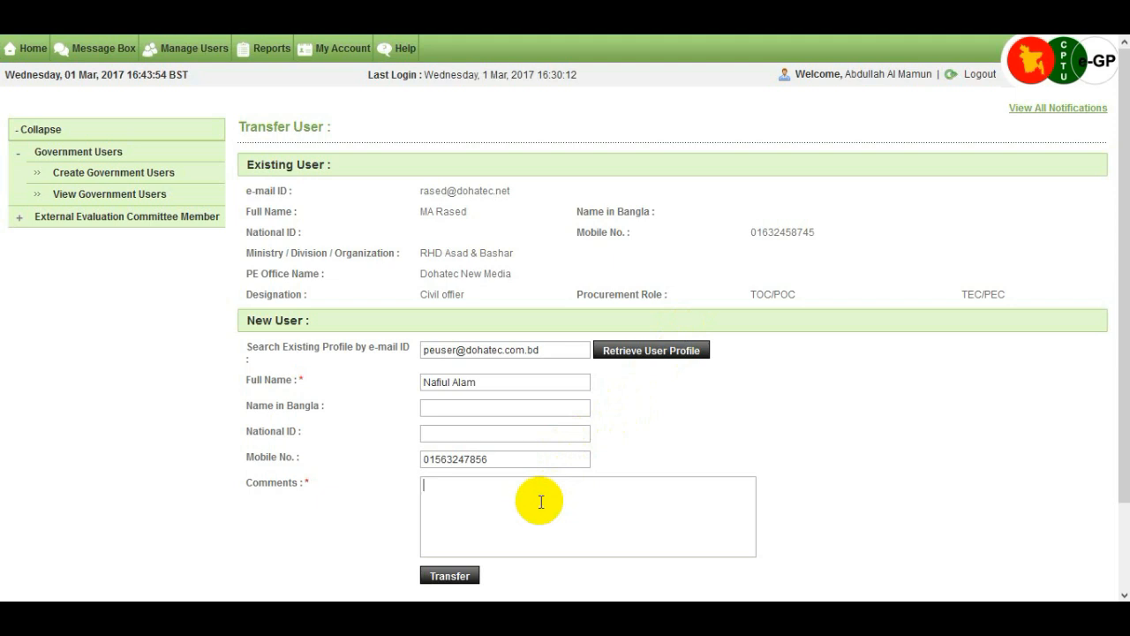
text(transfer)
Step: Submit the transfer and confirm it with OK
click(450, 574)
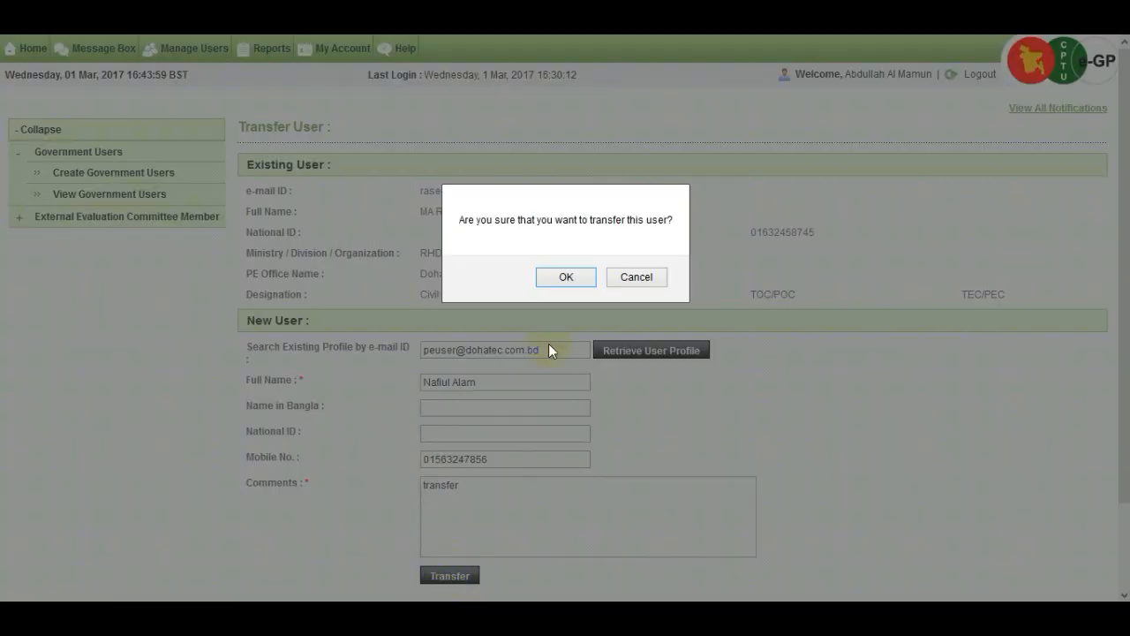
click(566, 277)
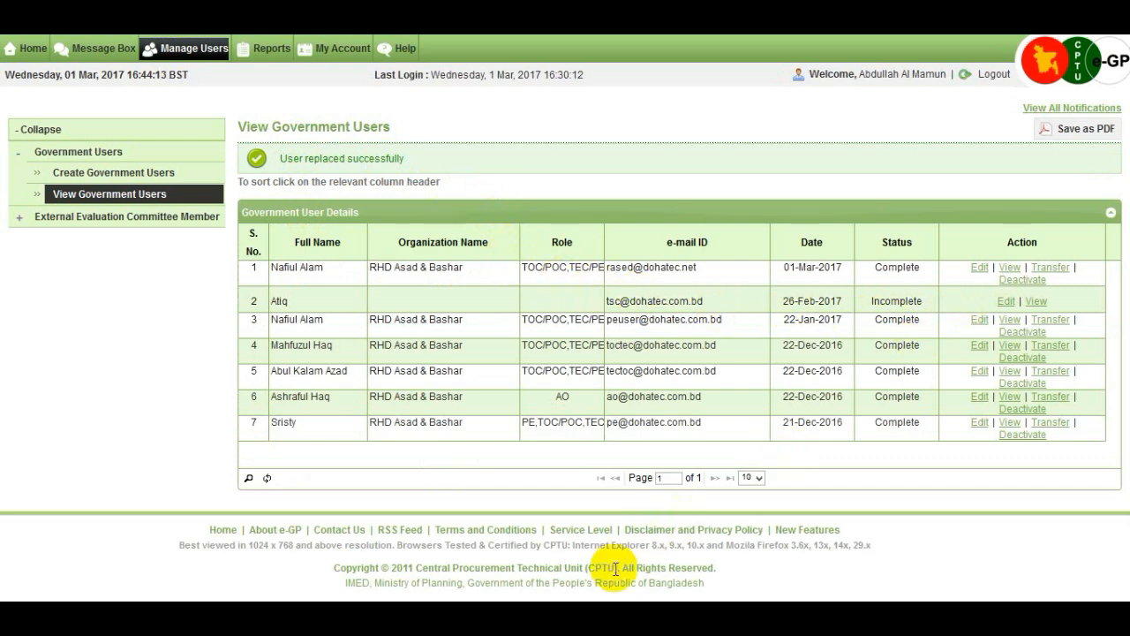
Step: Deactivate the first listed user with the comment 'temporary deactivate', confirming with Yes
click(1021, 280)
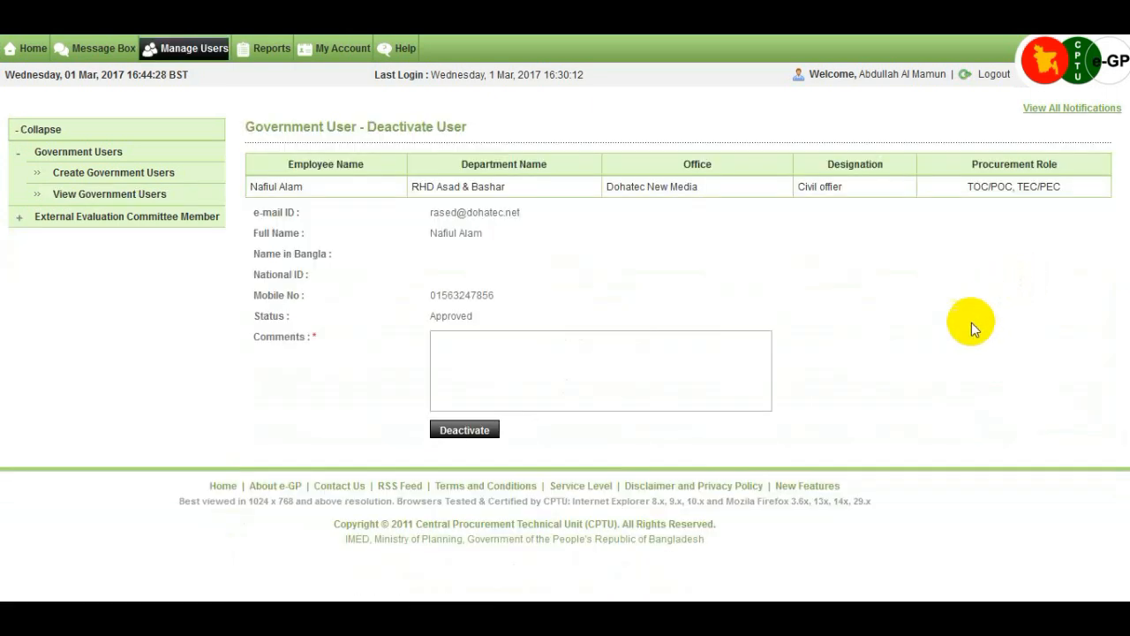
click(482, 354)
text(temporary)
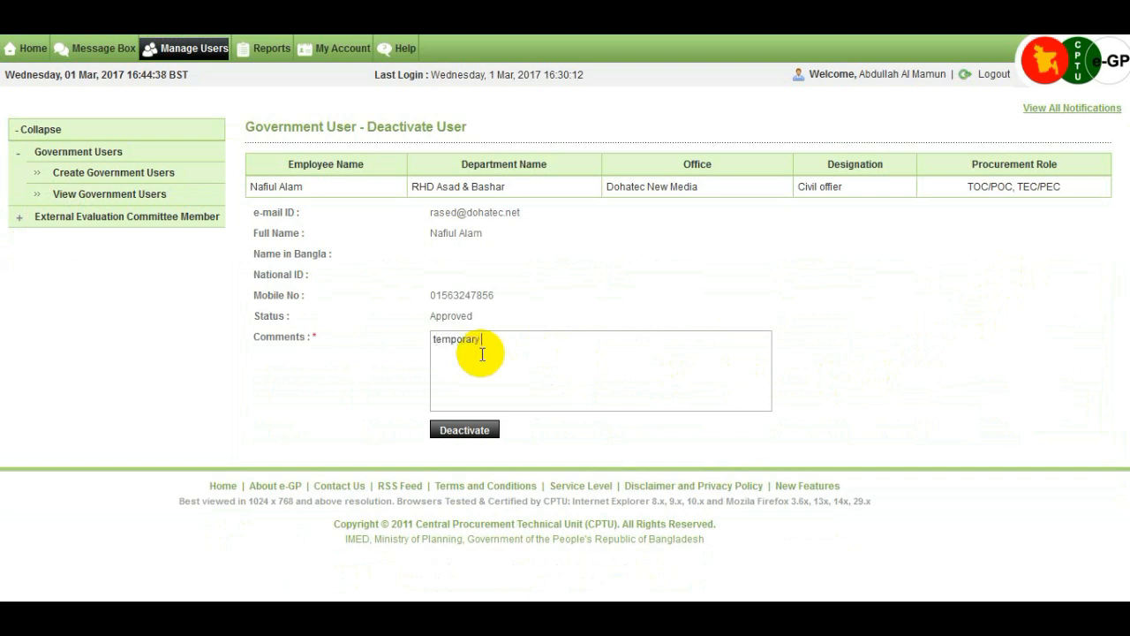
text( deactivate)
click(478, 439)
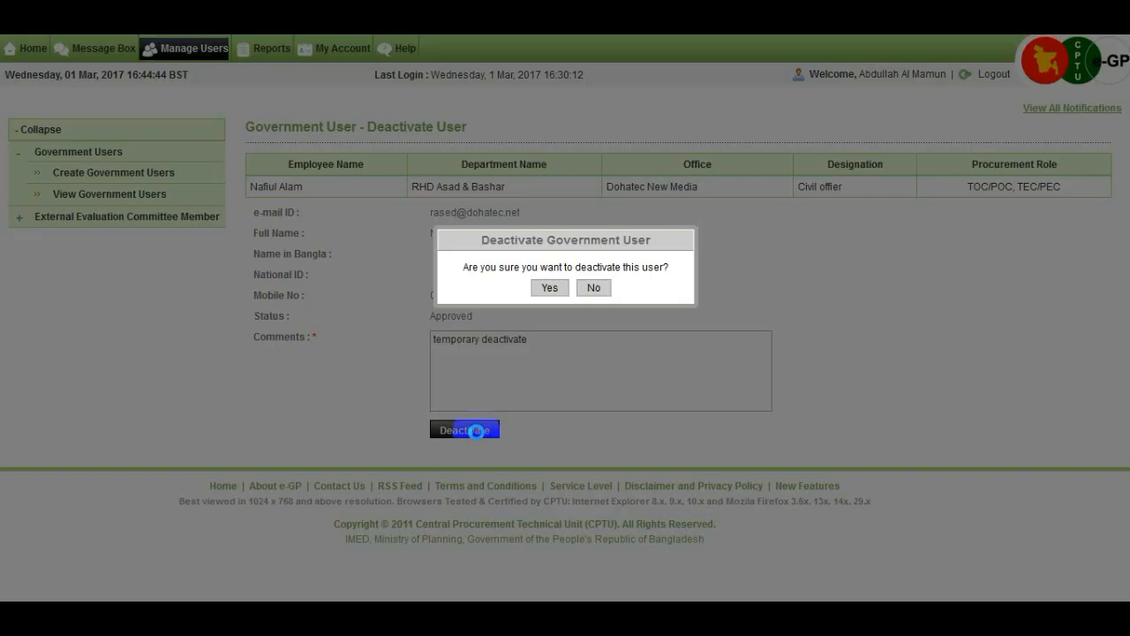
click(550, 290)
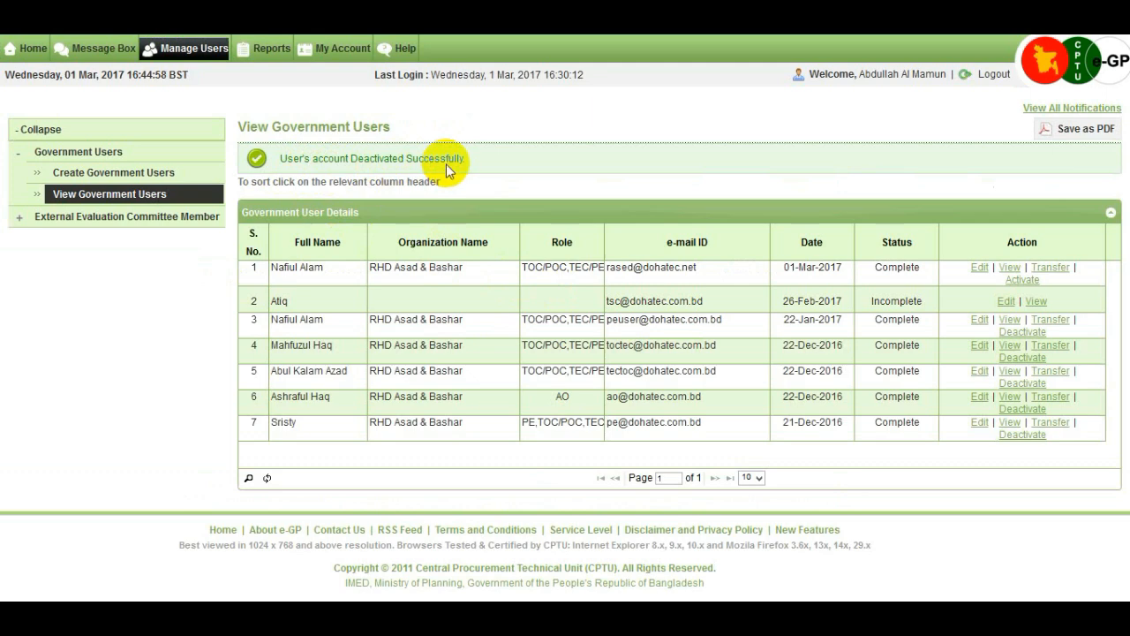
Step: Reactivate the first listed user with the comment 'activate', confirming with Yes
click(1022, 281)
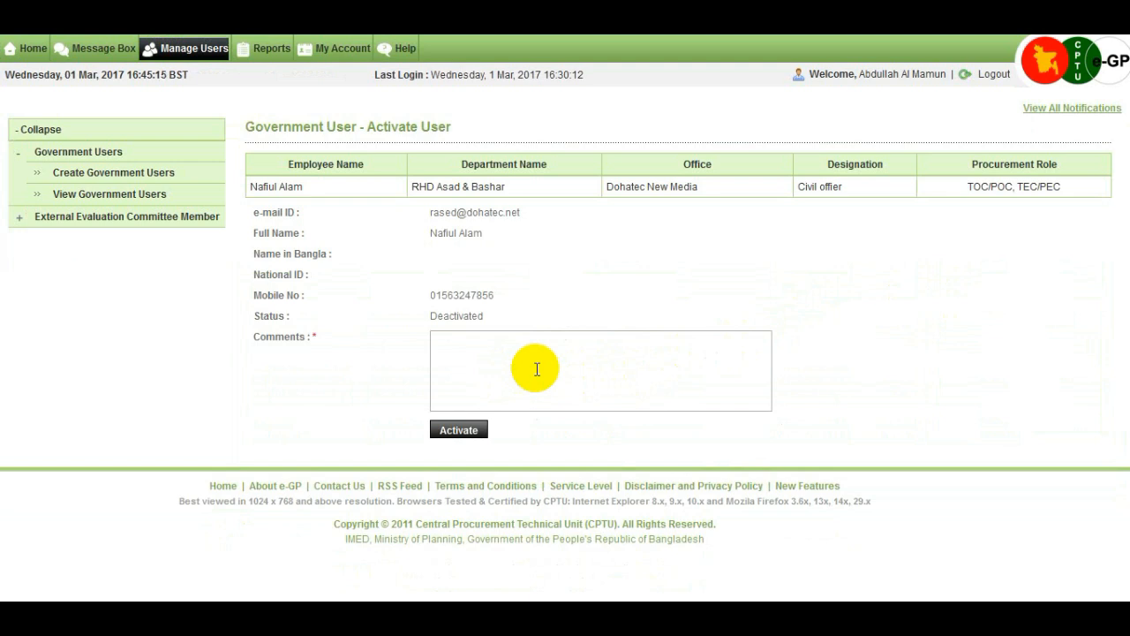
text(activate)
click(469, 438)
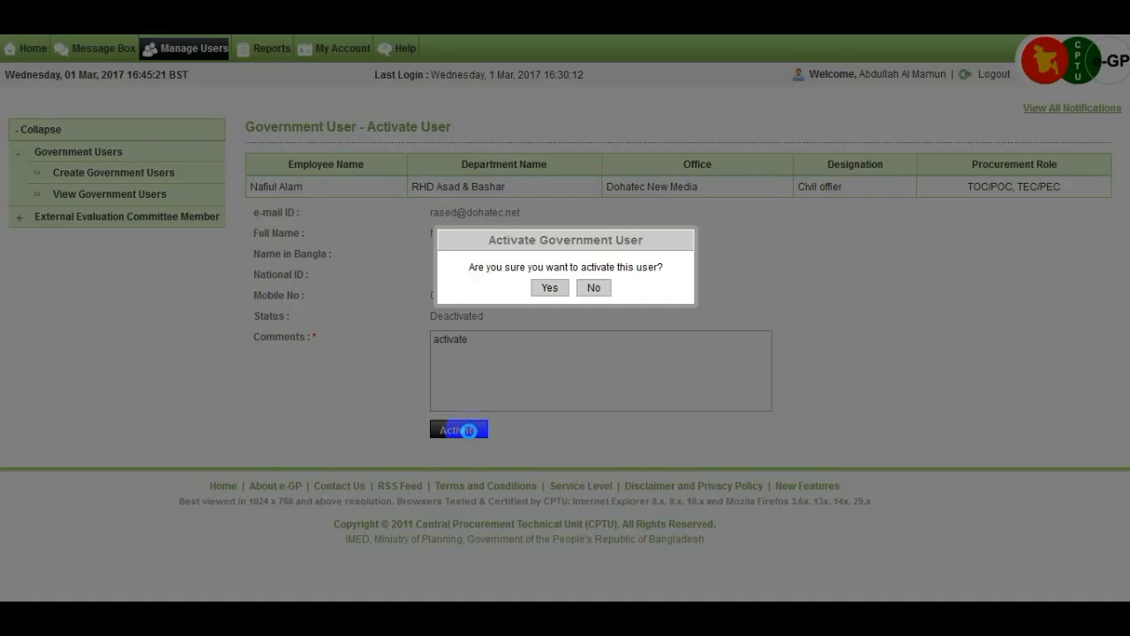
click(551, 288)
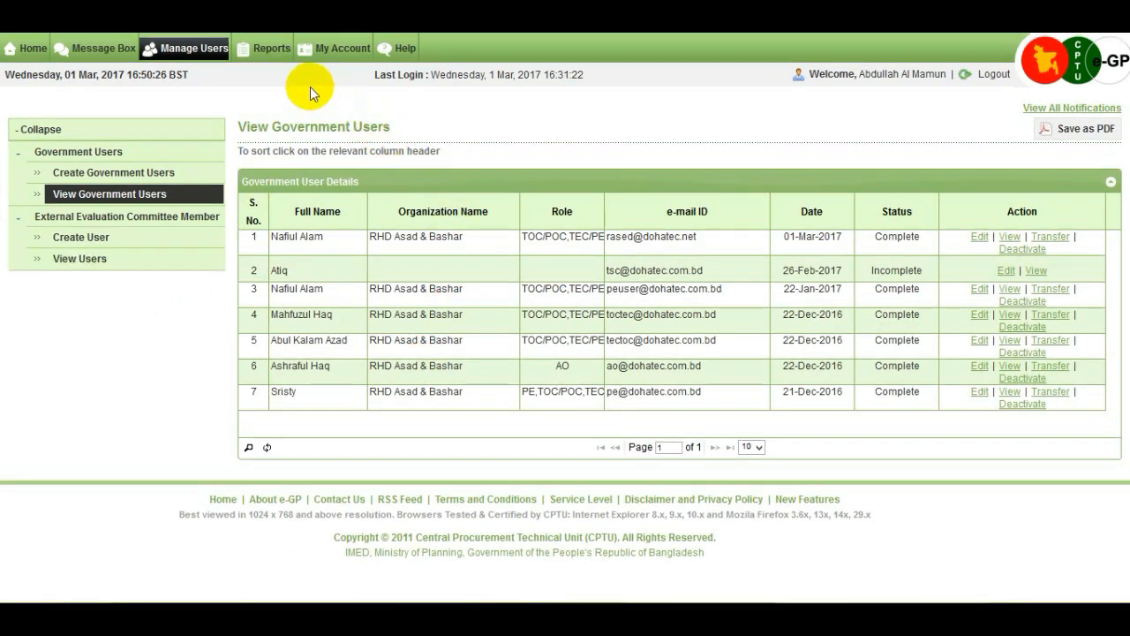
Step: Open the Reports dropdown in the top navigation bar
click(281, 51)
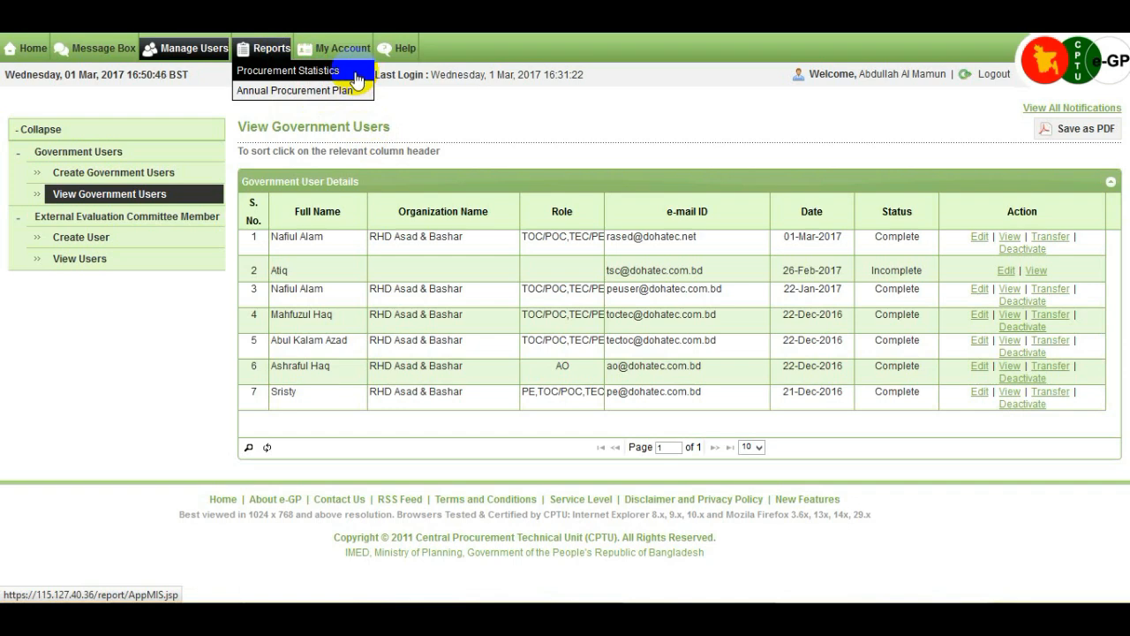
Step: Open Procurement Statistics and view the APP approved breakdown: 4 Goods packages totalling 7024444.00
click(356, 76)
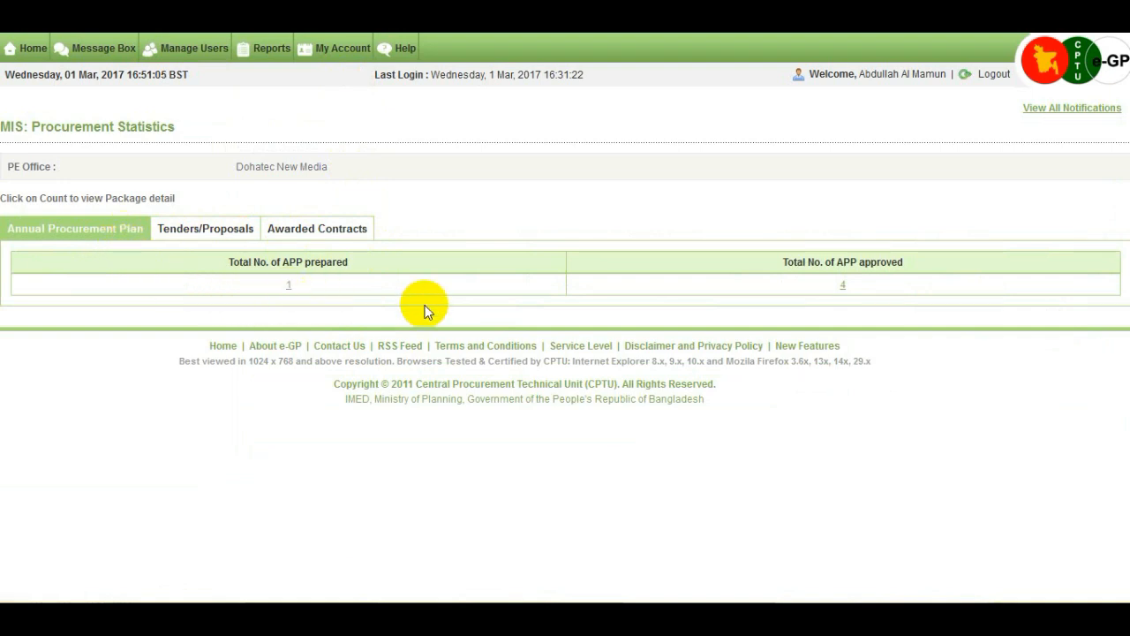
click(843, 287)
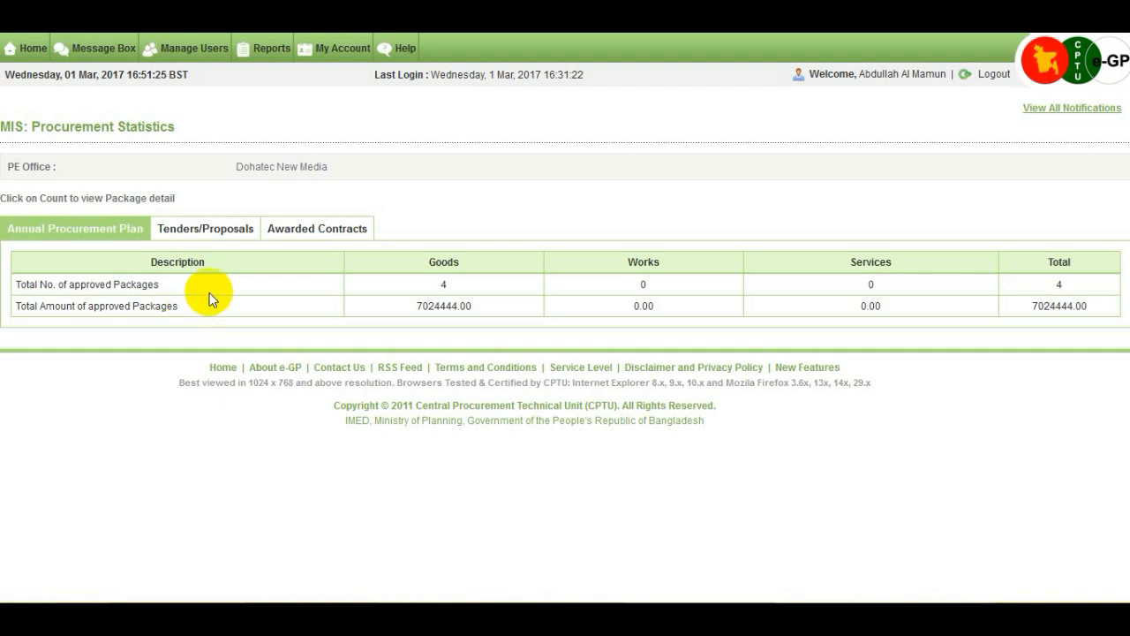
click(233, 243)
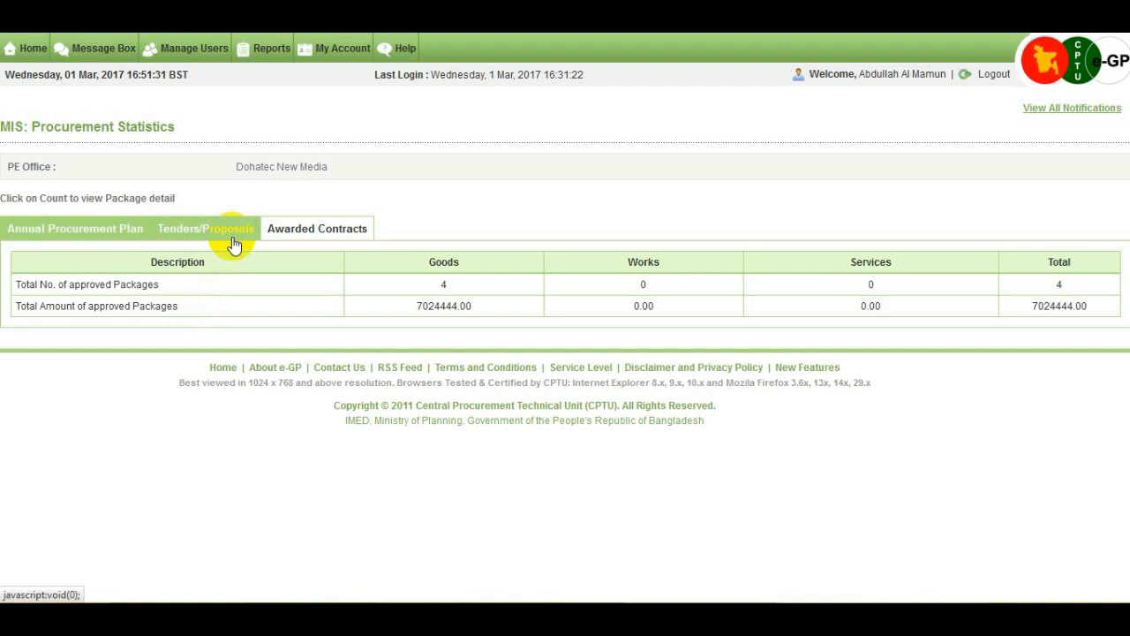
Step: Check the Tenders/Proposals and Awarded Contracts statistics (0 contracts, 0.000), then bring up the Reports list
click(233, 240)
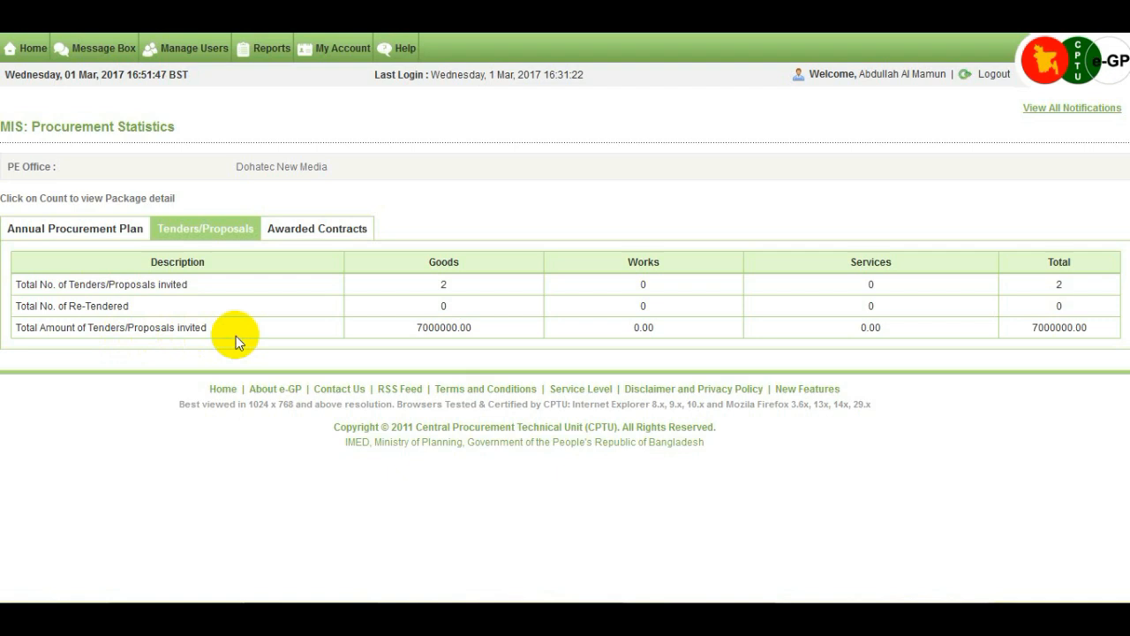
click(340, 240)
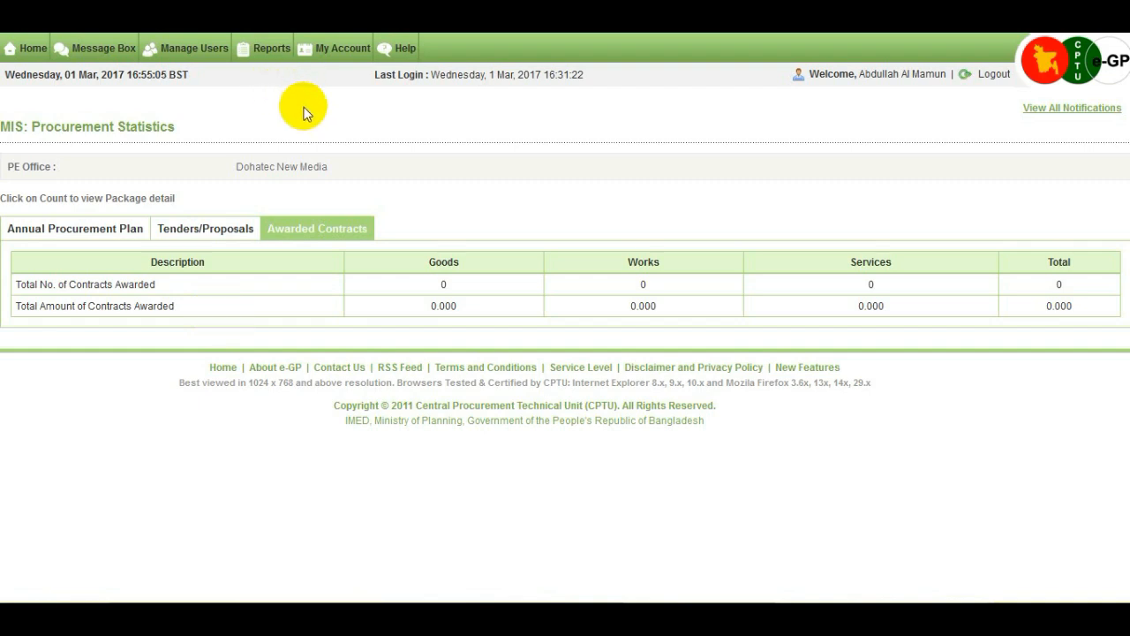
click(265, 48)
click(287, 75)
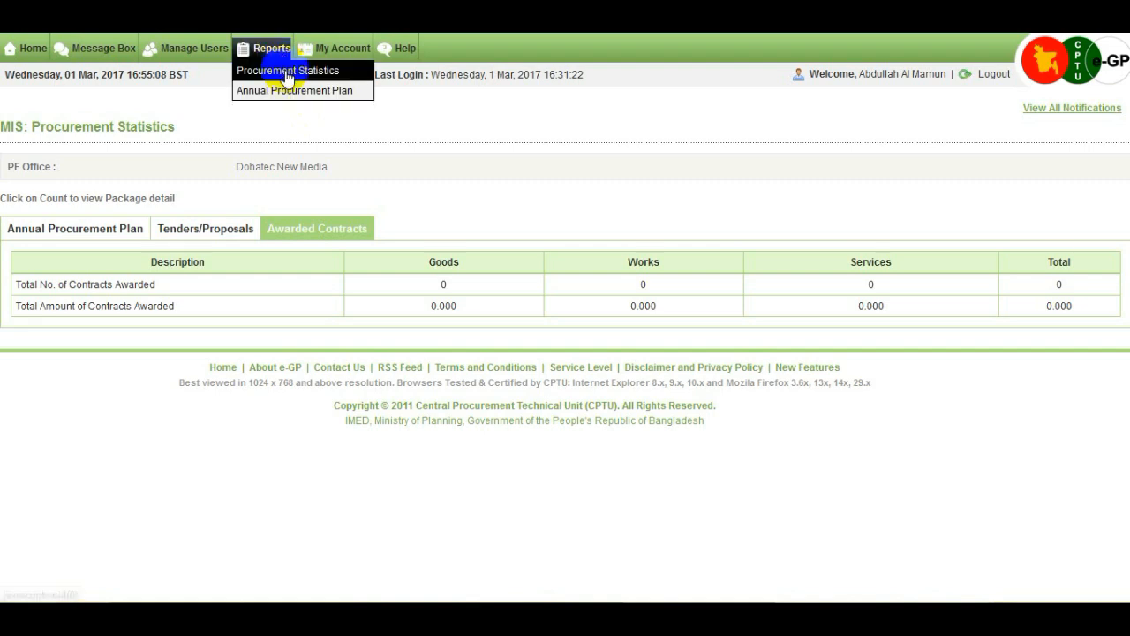
Step: Review the Consolidated Annual Procurement Plan report showing package pkg088 (Road Construction-Cement, 500000.00)
click(354, 92)
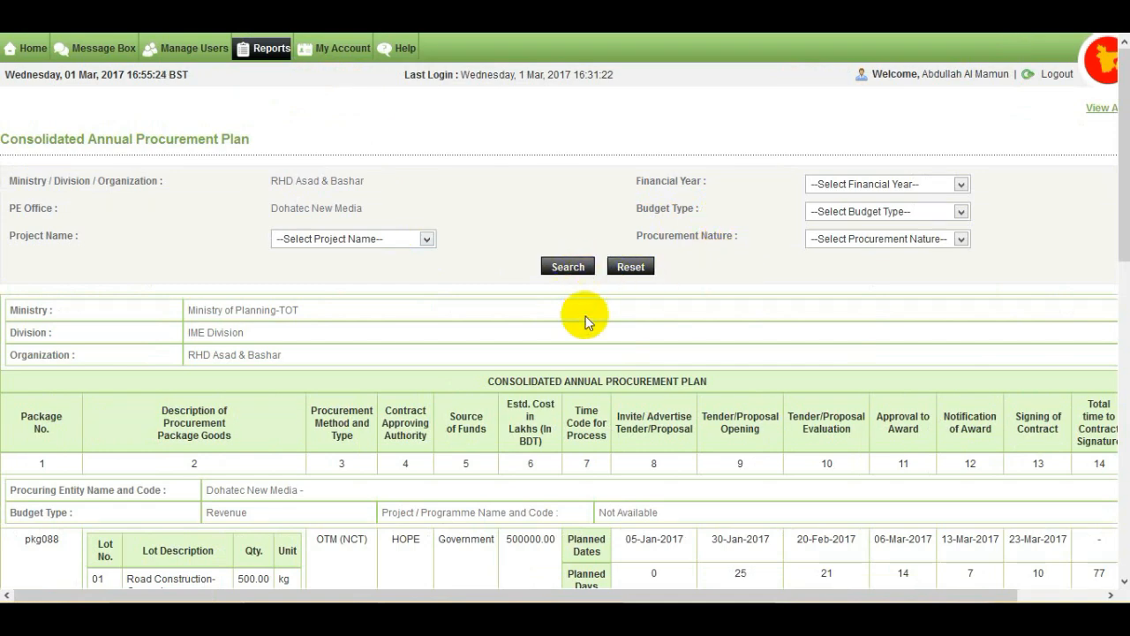
scroll(586, 307, down, 2)
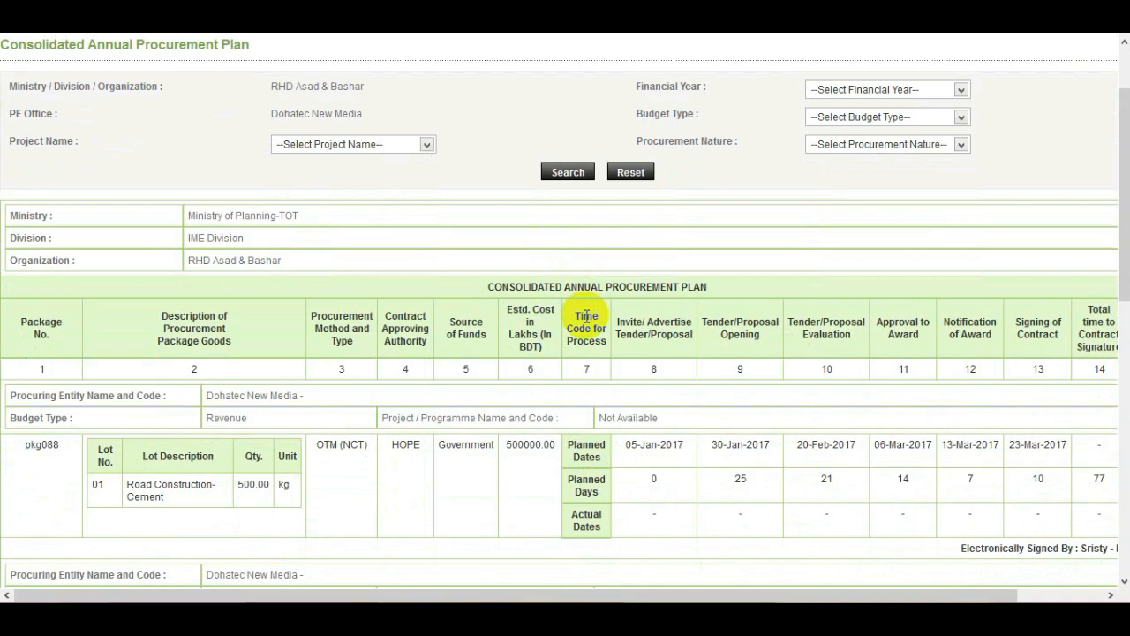
scroll(586, 318, down, 4)
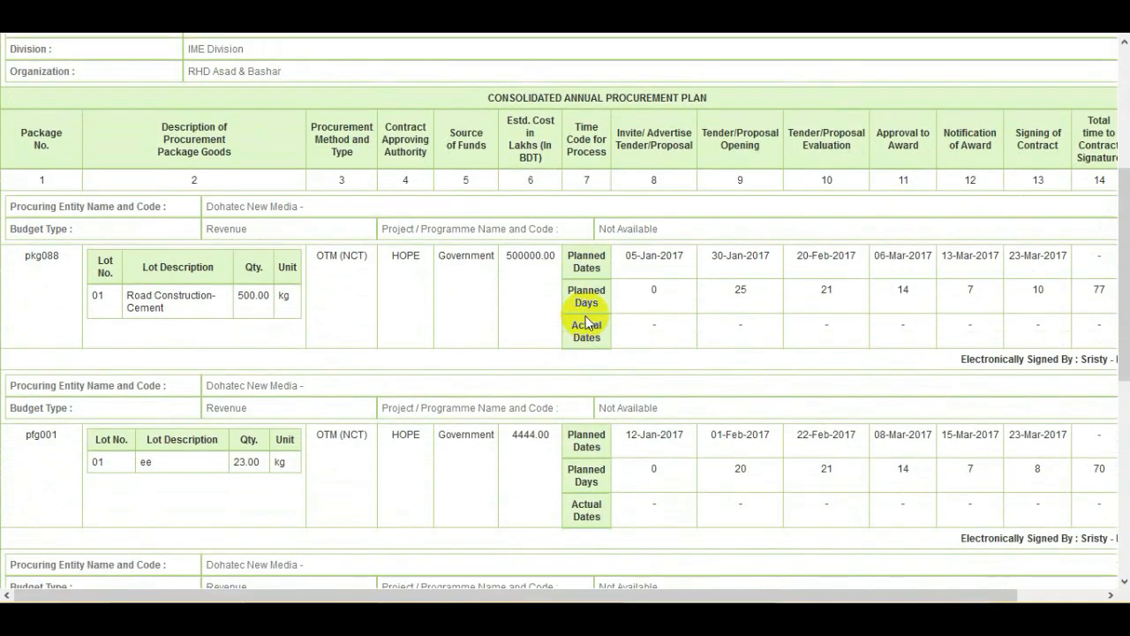
scroll(586, 322, down, 6)
scroll(585, 321, up, 10)
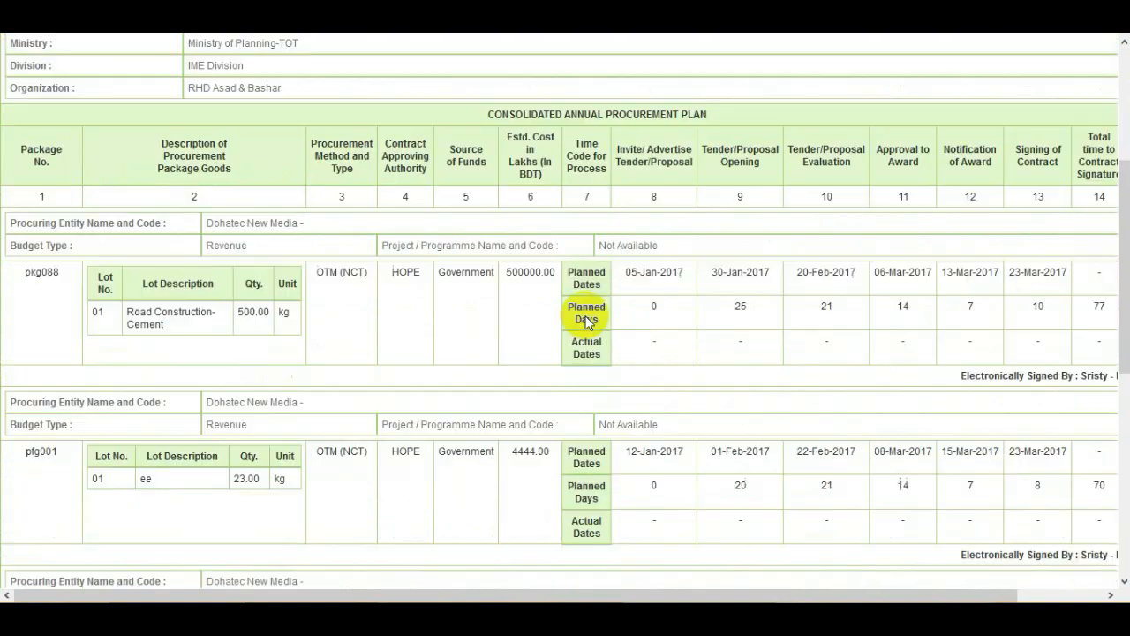
scroll(586, 318, up, 2)
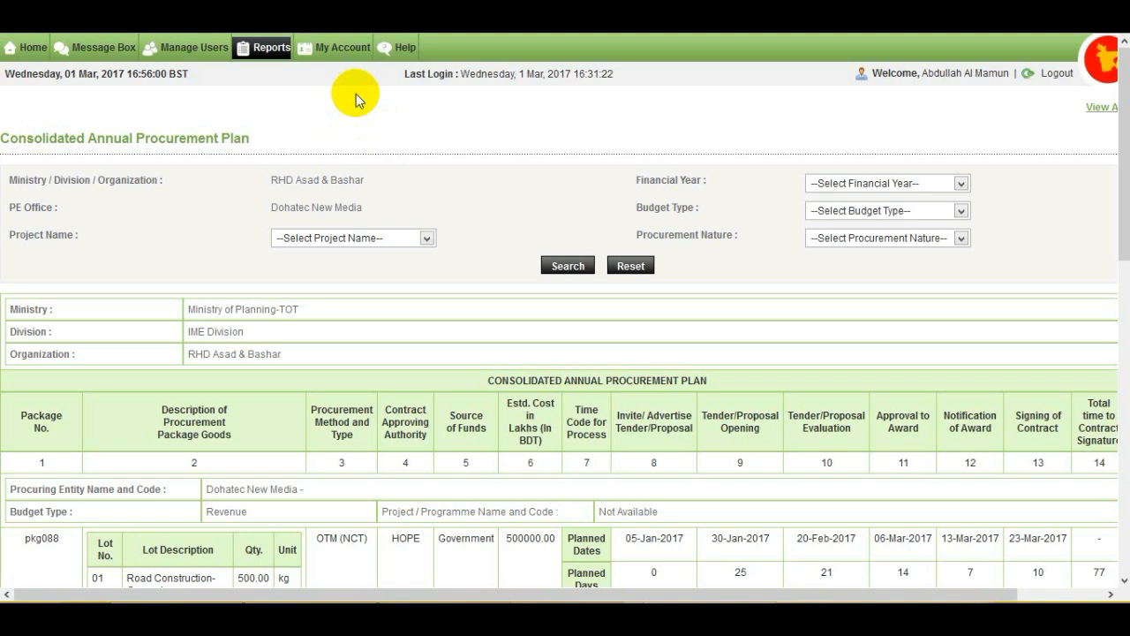
click(358, 55)
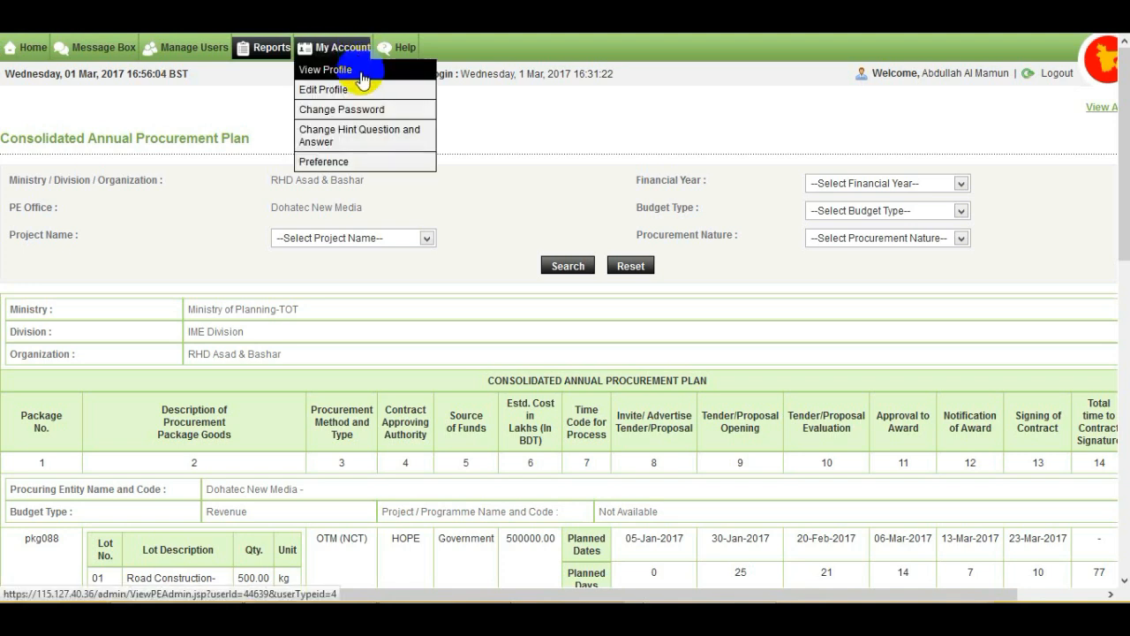
Step: View the admin profile, then re-save it from Edit Profile to get 'Profile updated successfully'
click(362, 70)
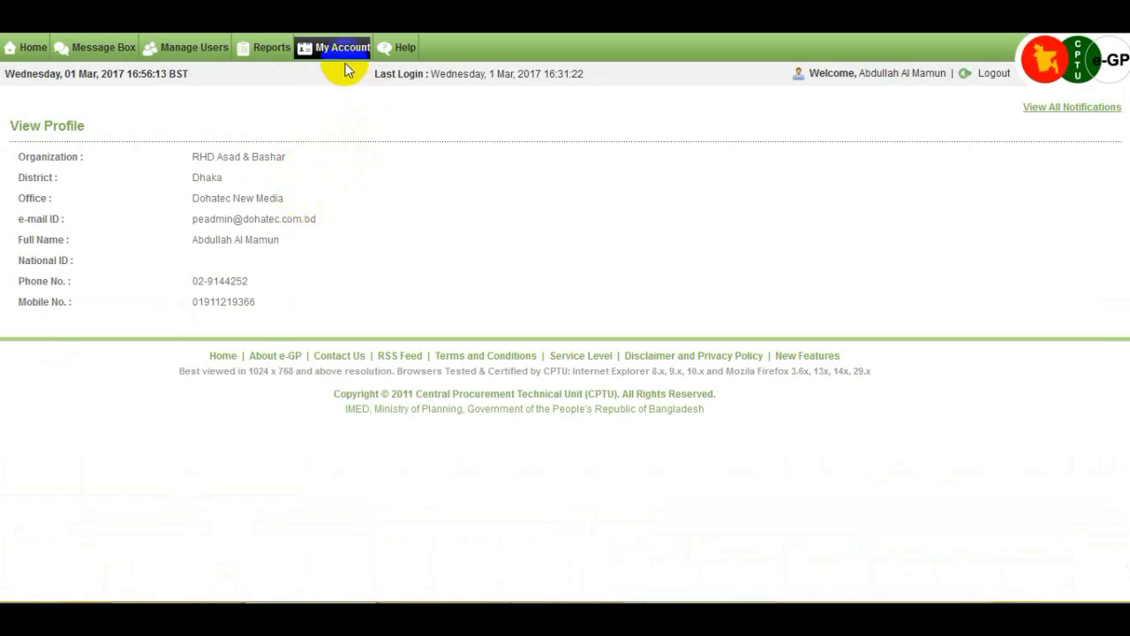
mouse_move(353, 44)
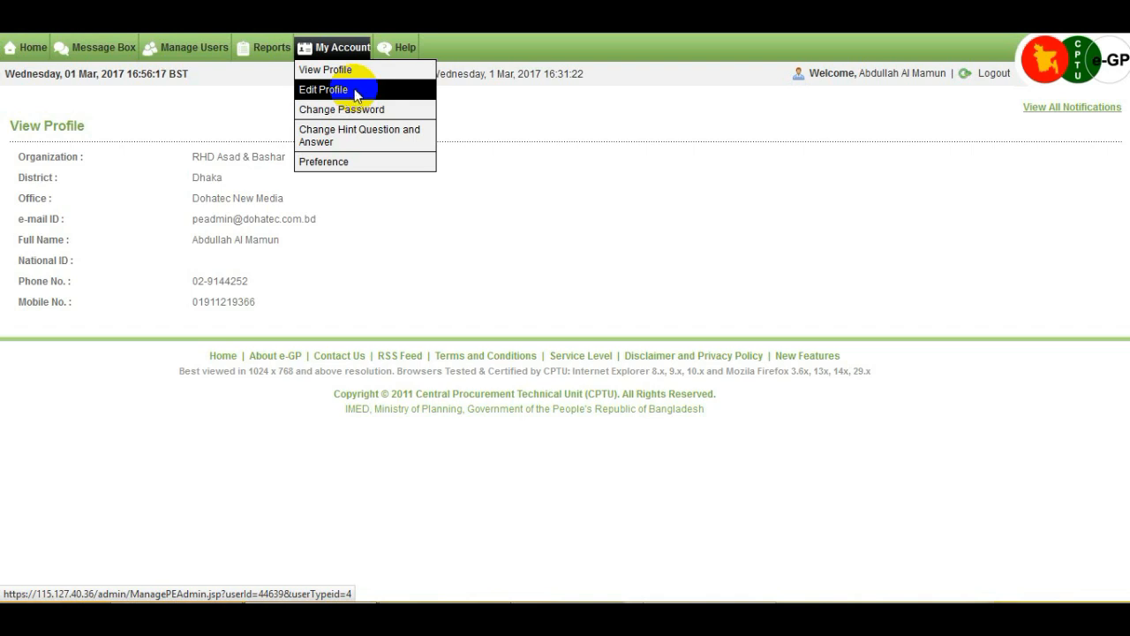
click(355, 91)
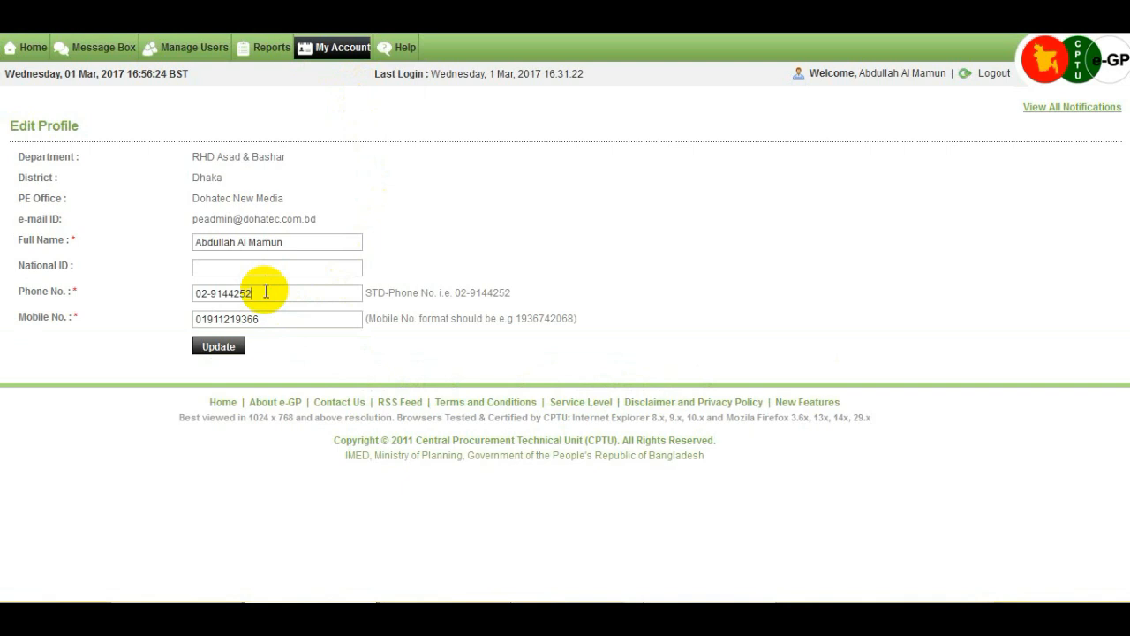
click(266, 319)
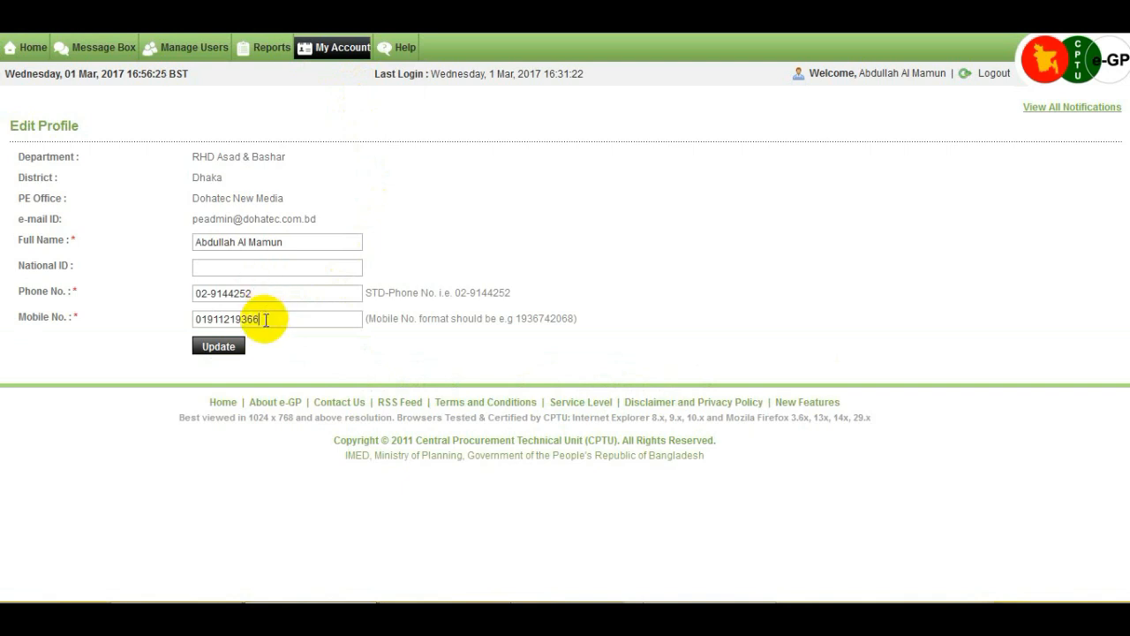
click(234, 352)
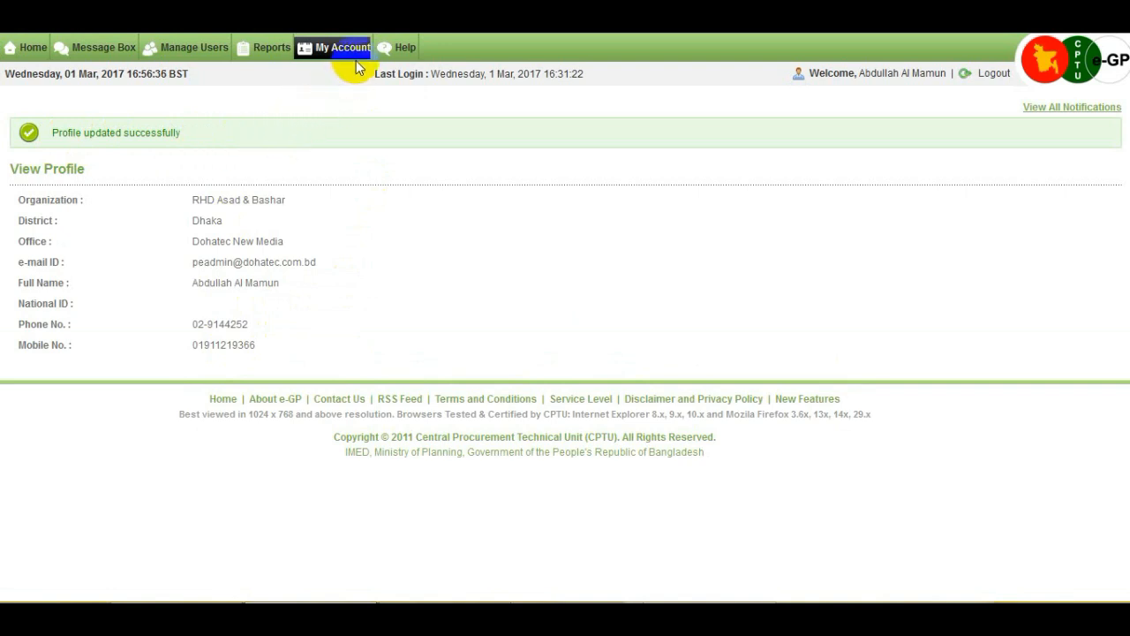
mouse_move(356, 55)
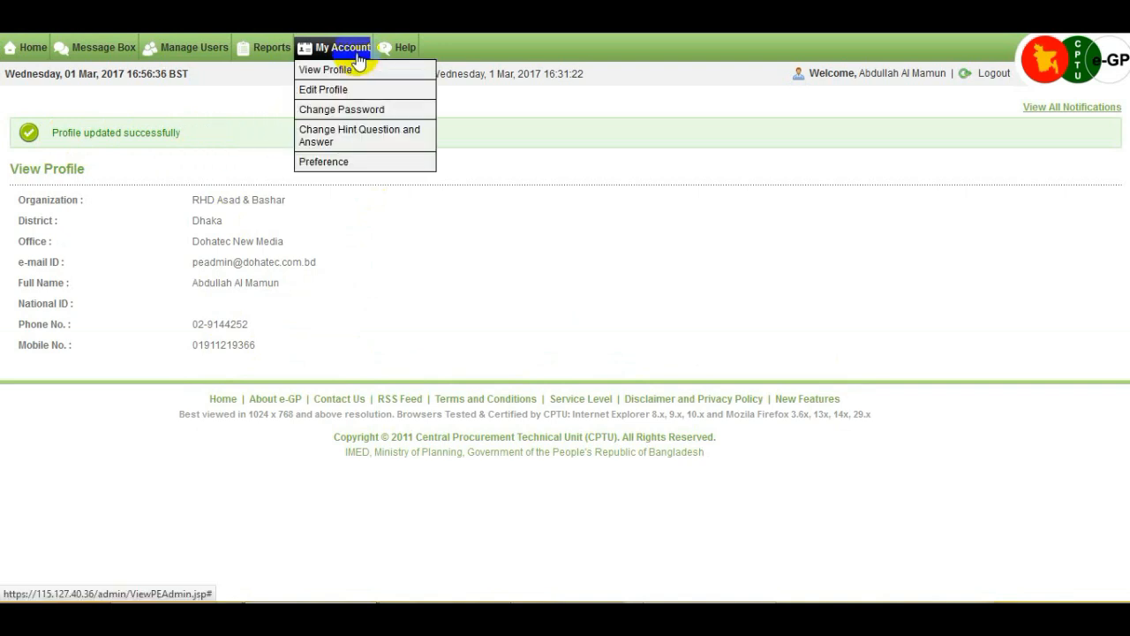
Step: Type the current password, a new password and its confirmation into the Change Password form
click(394, 113)
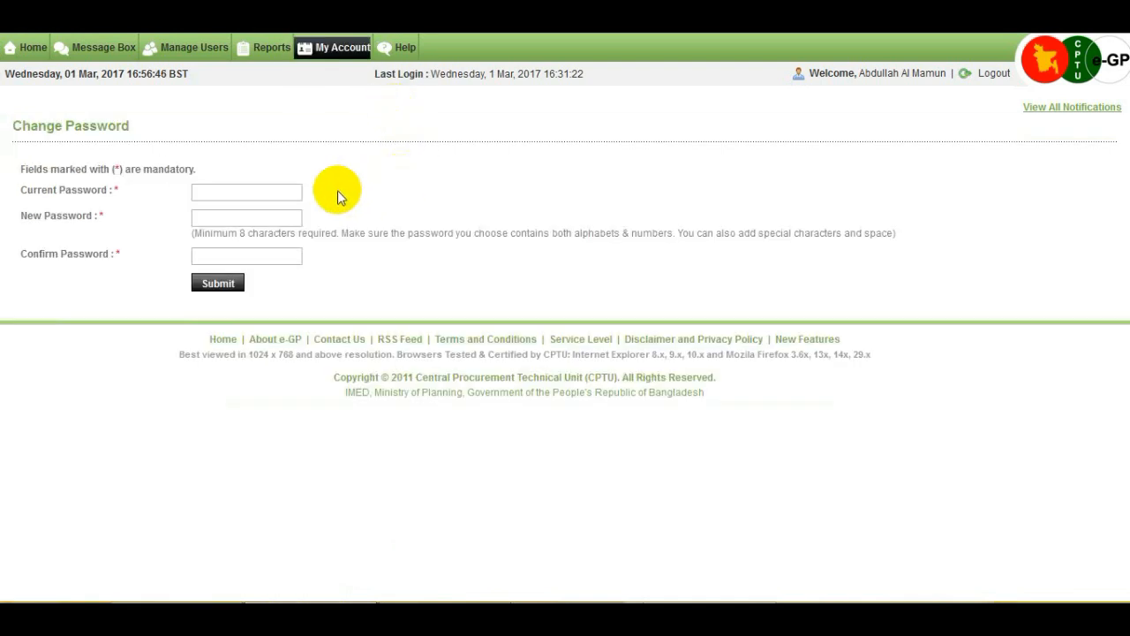
click(259, 193)
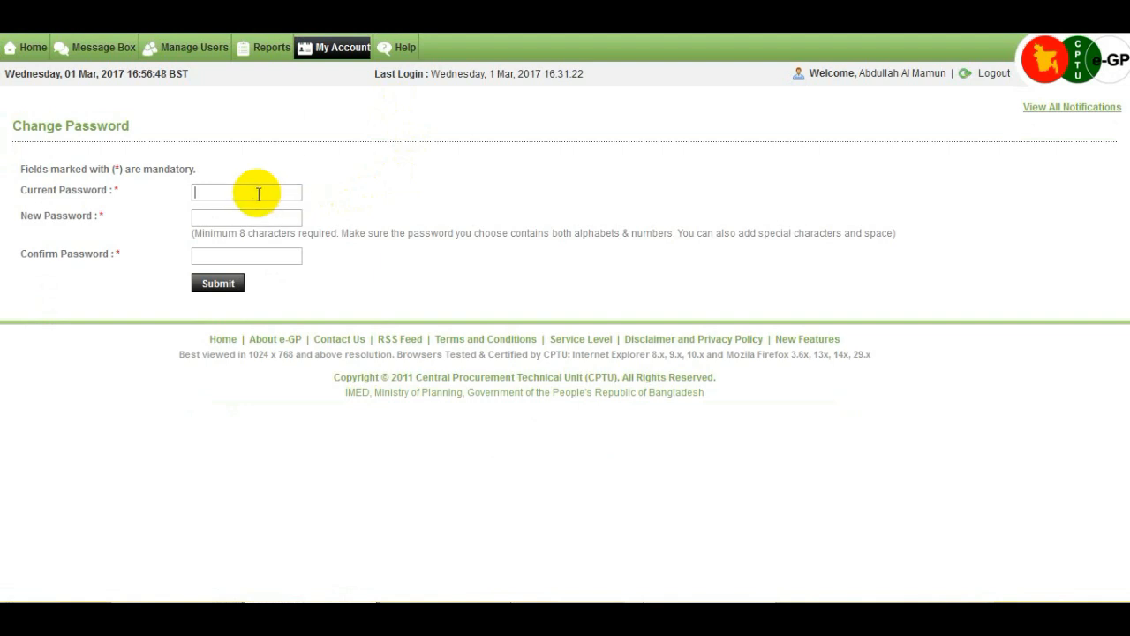
text(••••••••)
click(255, 217)
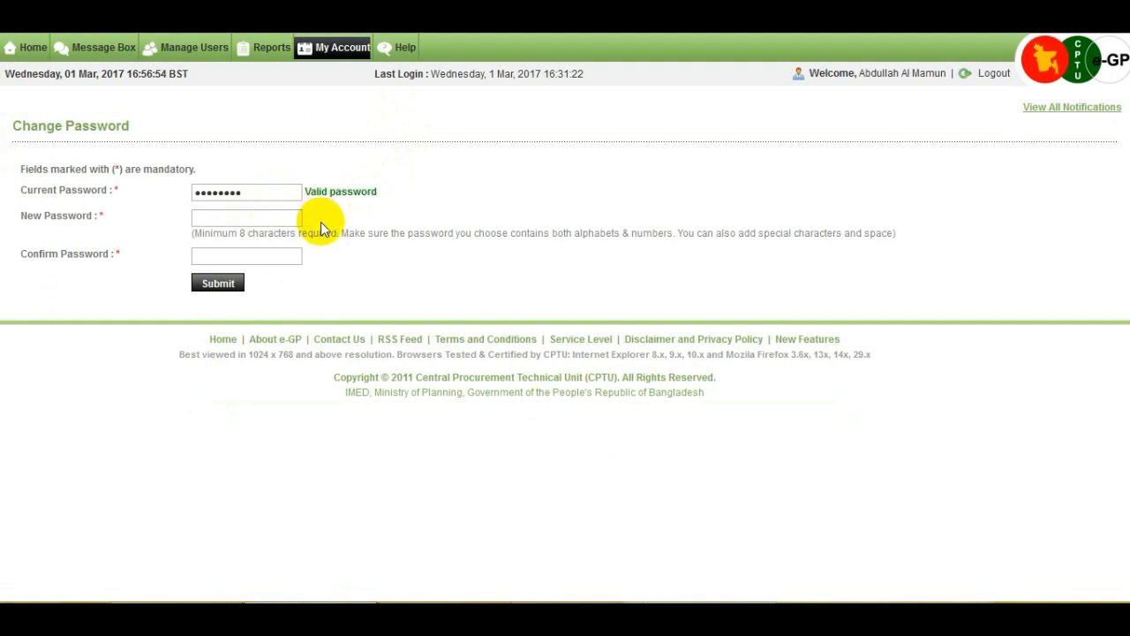
text(••••••)
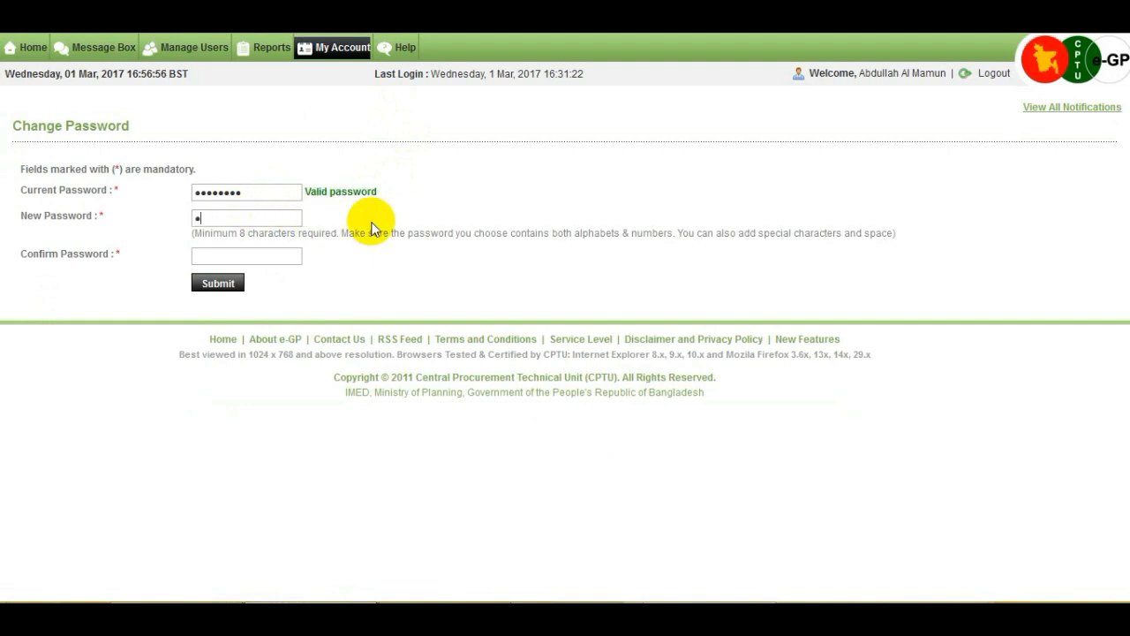
text(•••)
click(273, 256)
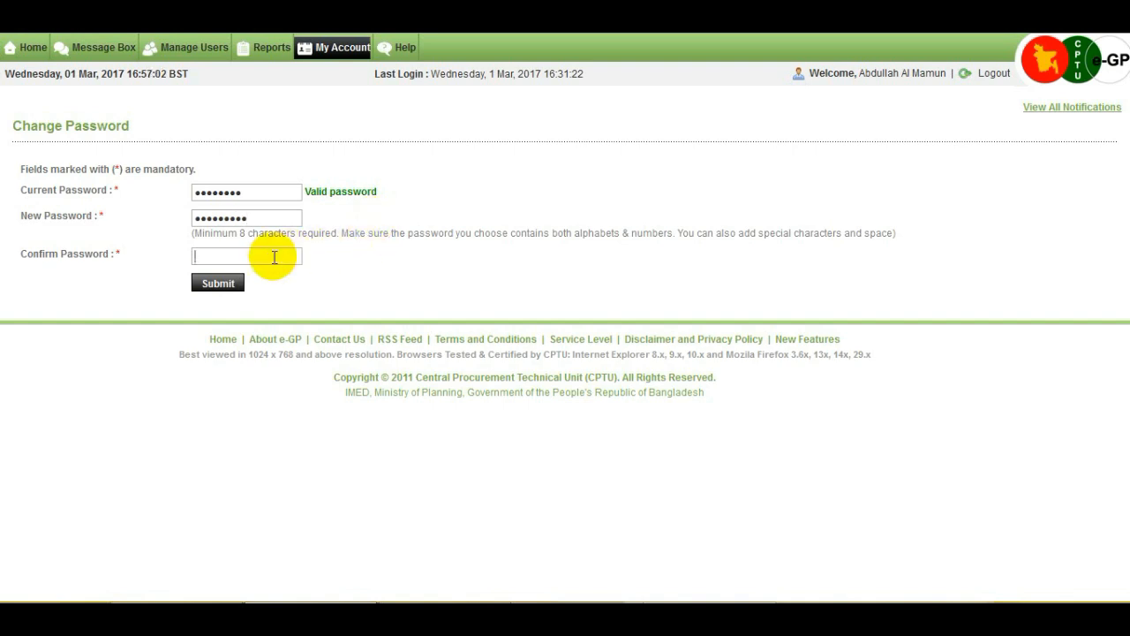
text(••••••••••)
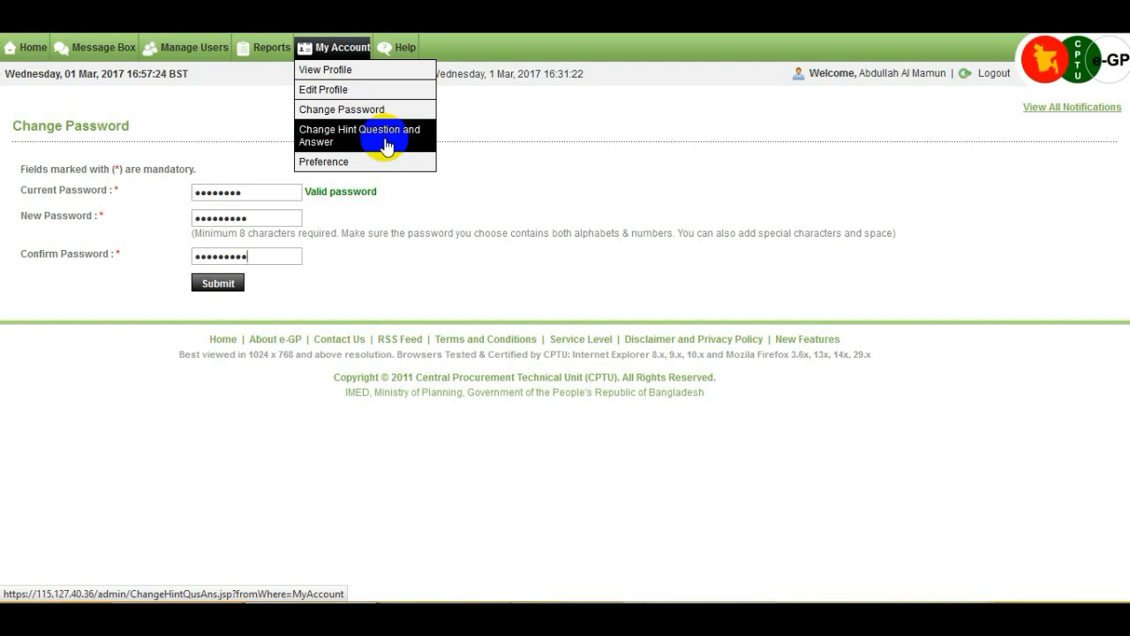
Step: Keep 'What is your favourite color ?' as hint question, enter a new hint answer and submit
click(385, 141)
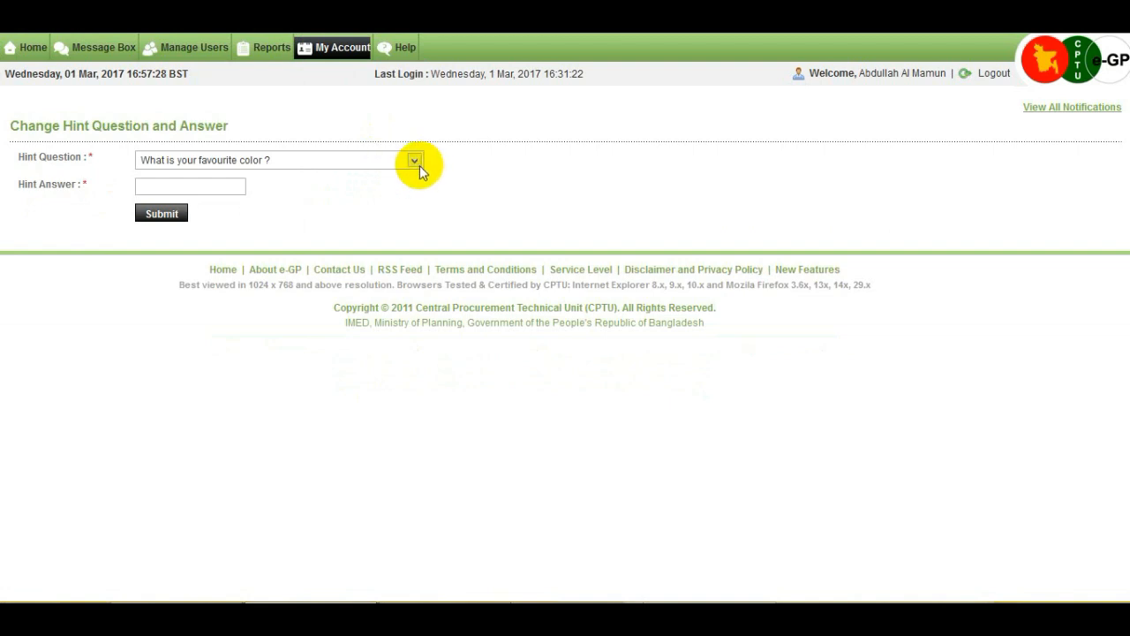
click(415, 162)
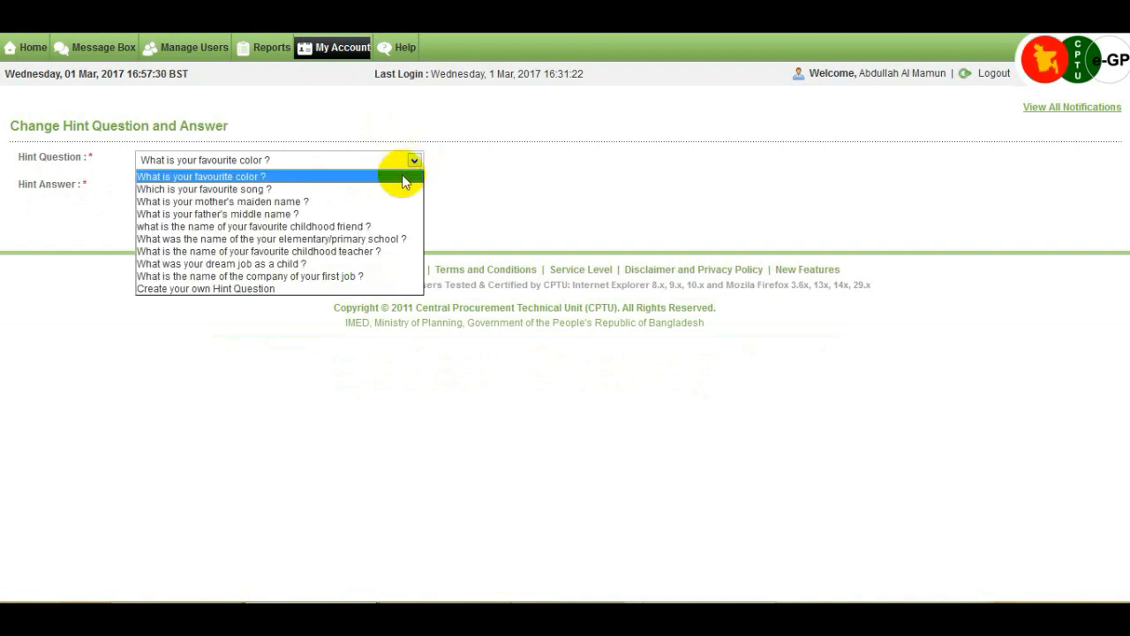
click(407, 177)
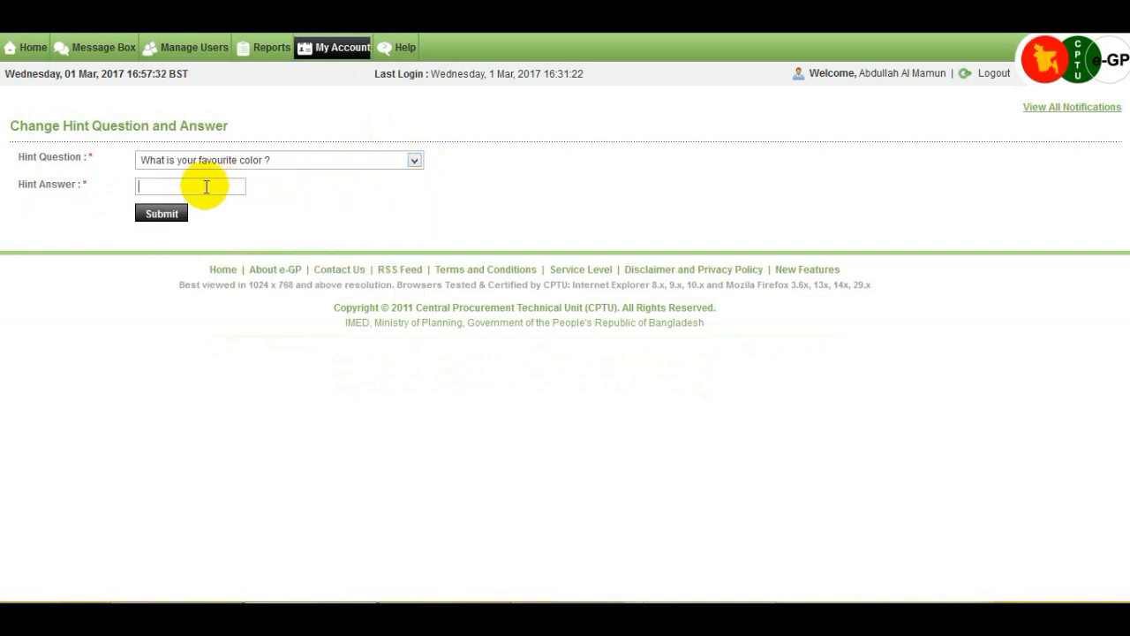
text(whi)
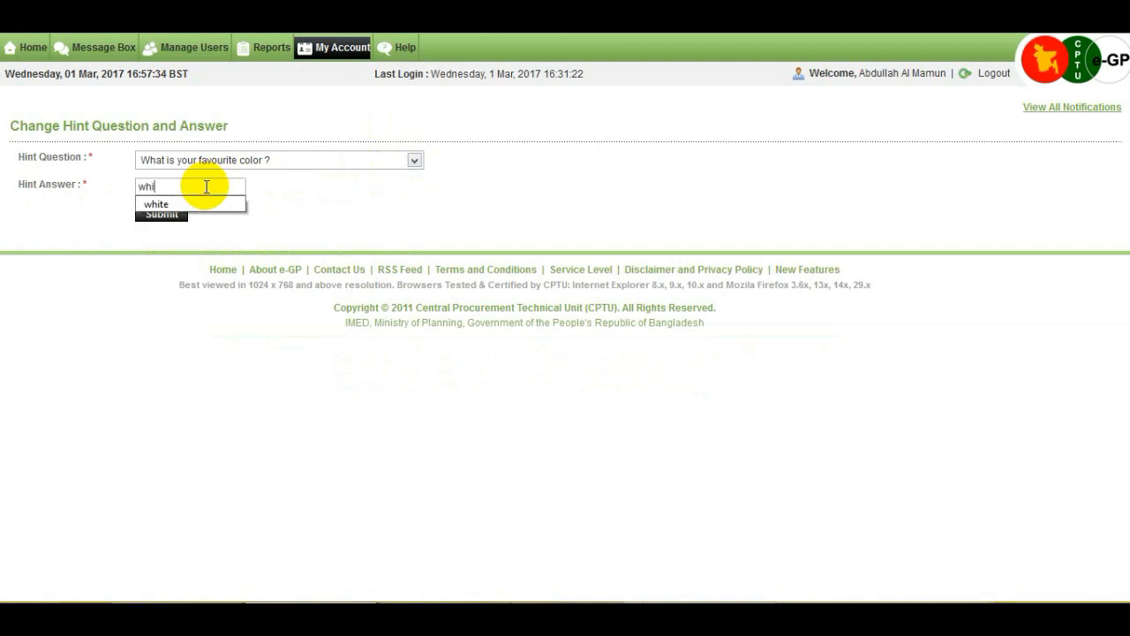
key(Down)
key(Return)
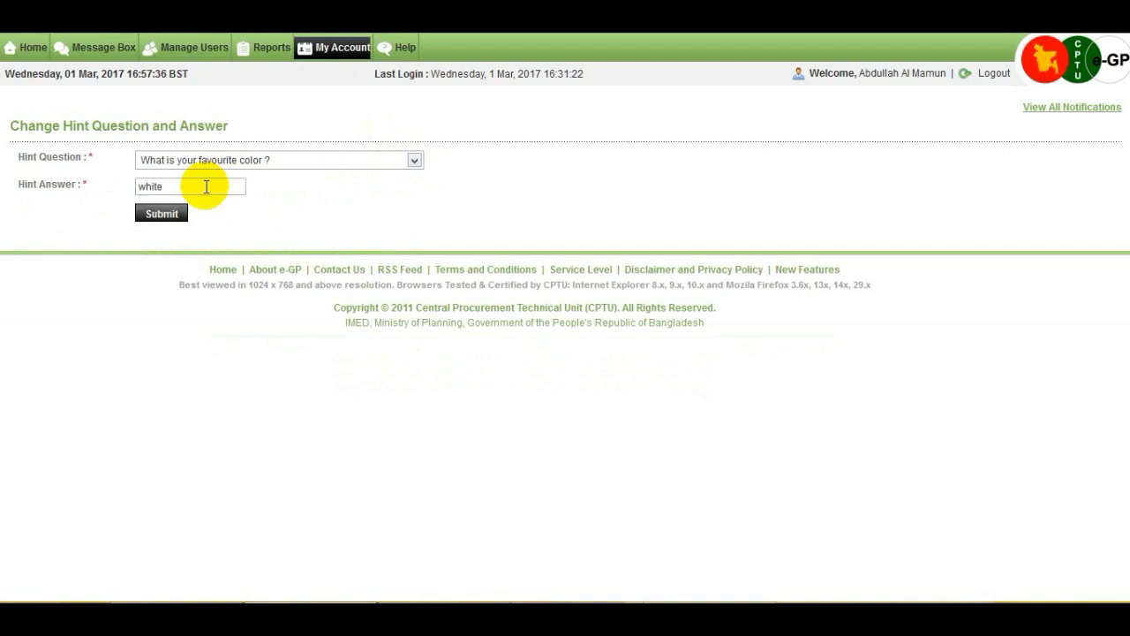
click(172, 221)
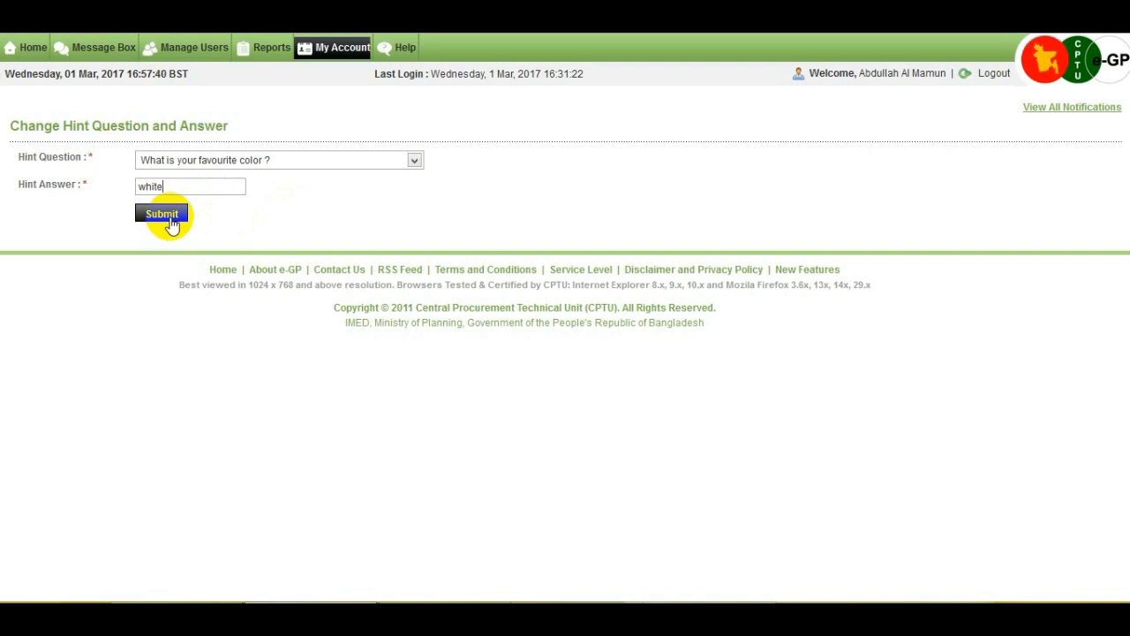